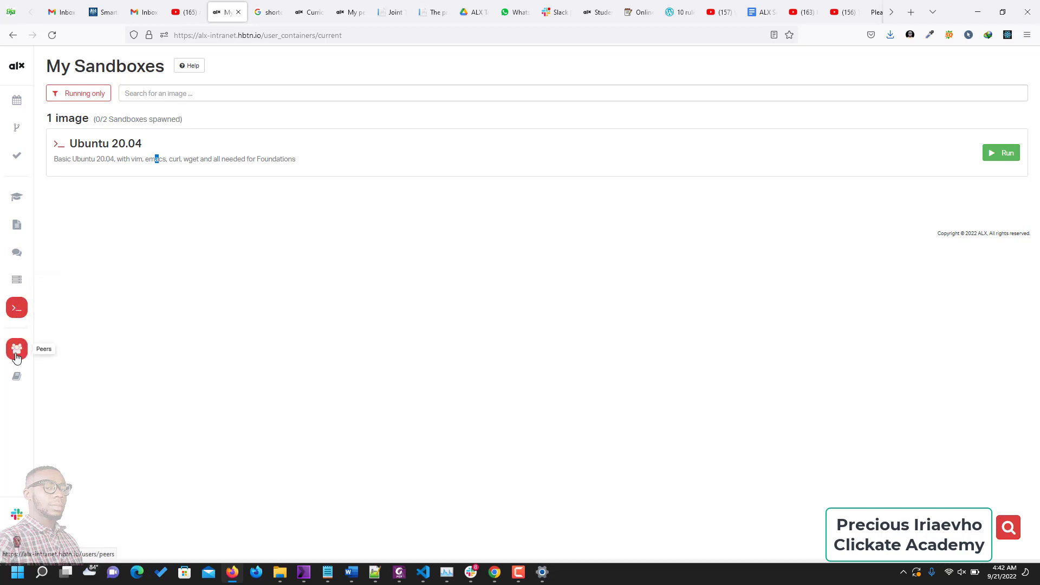
- Start the Ubuntu 20.04 sandbox from the My Sandboxes page and open its web terminal
{"action": "left_click", "coordinate": [21, 311]}
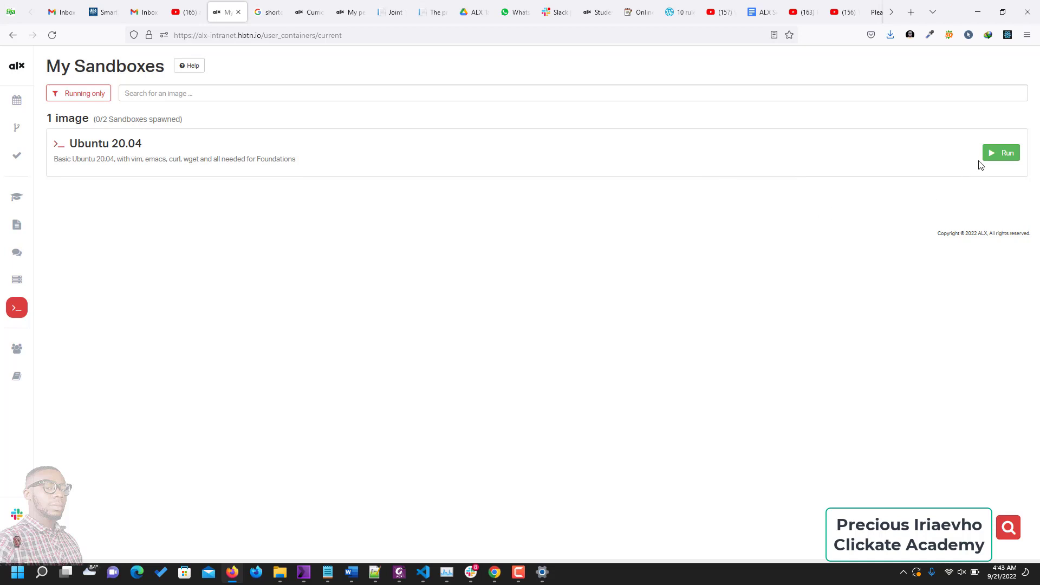
{"action": "left_click", "coordinate": [999, 154]}
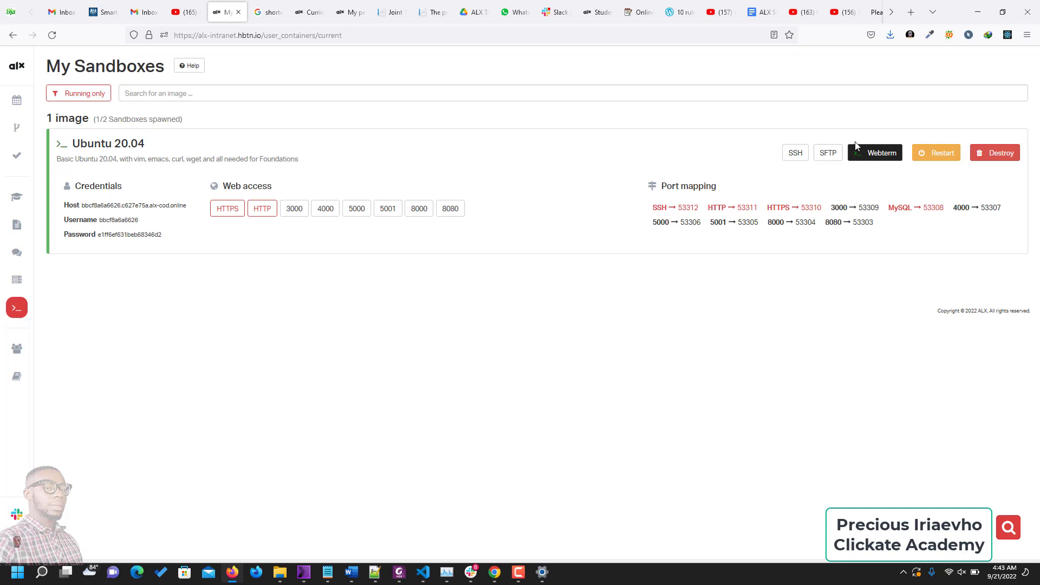
{"action": "left_click", "coordinate": [878, 153]}
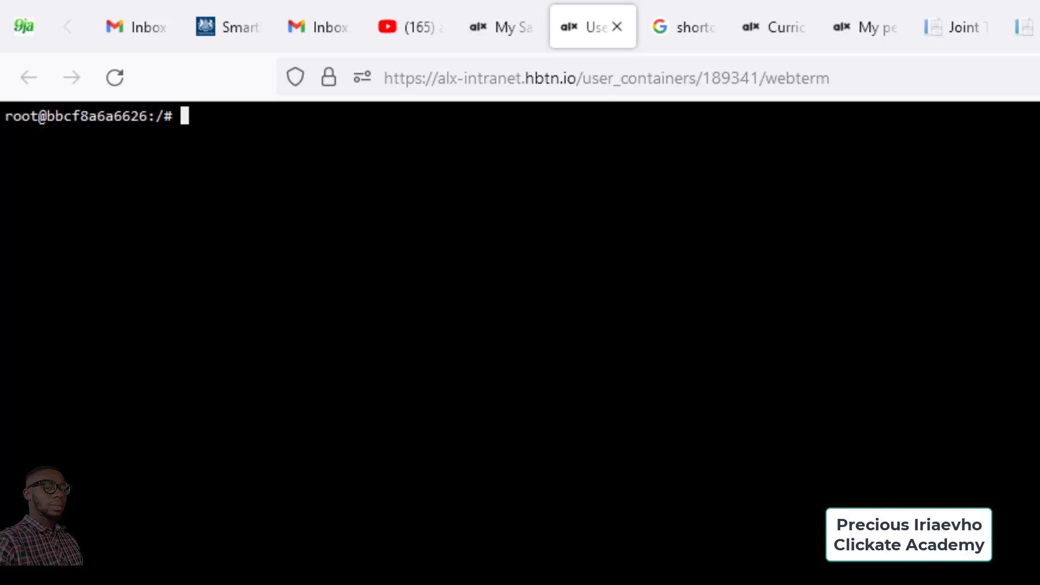
- List the root directory's contents, change into the home directory and list its contents
{"action": "type", "text": "ls"}
{"action": "key", "text": "Return"}
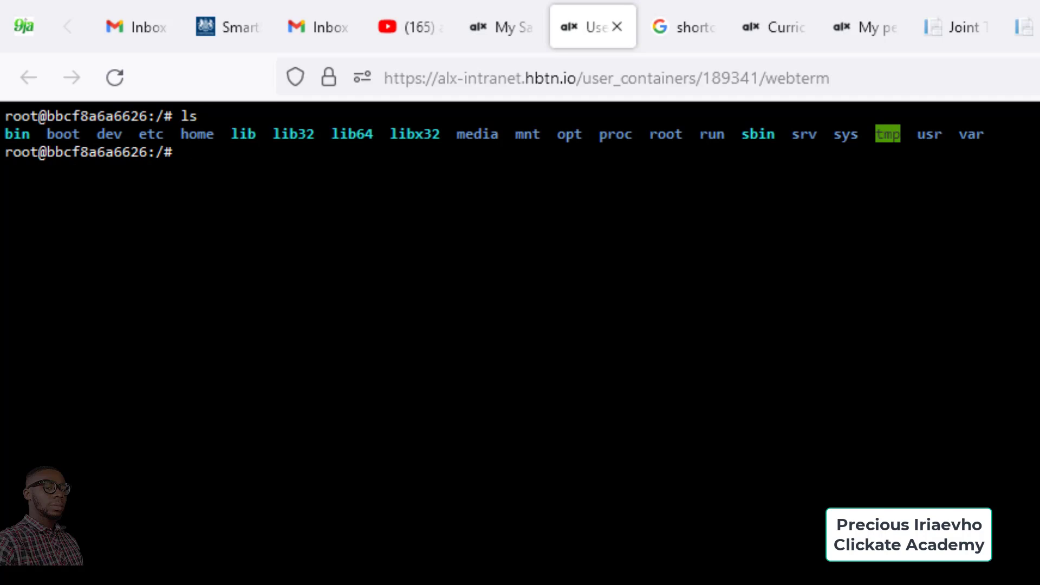
{"action": "type", "text": "cd home"}
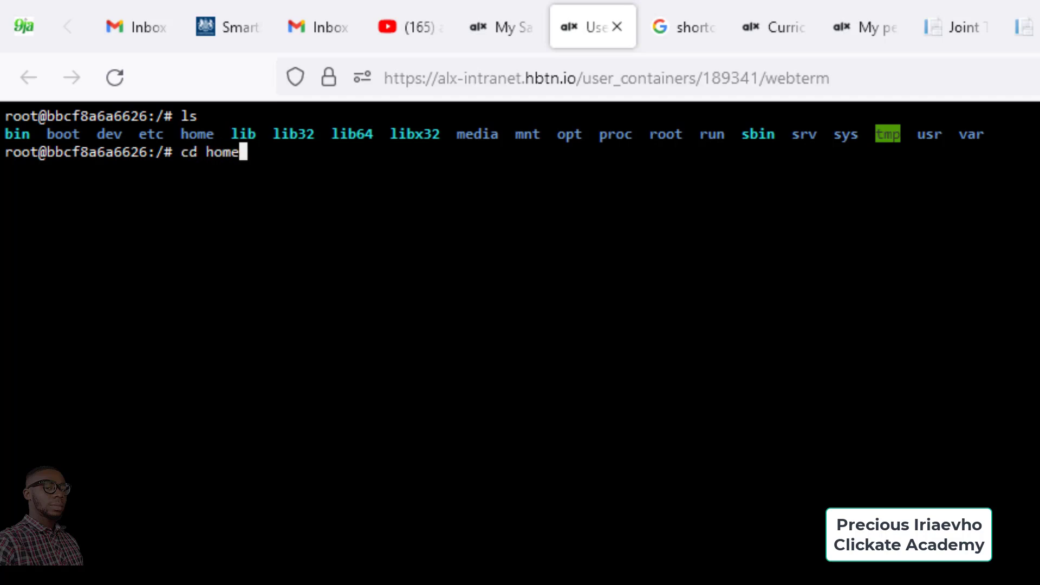
{"action": "key", "text": "Return"}
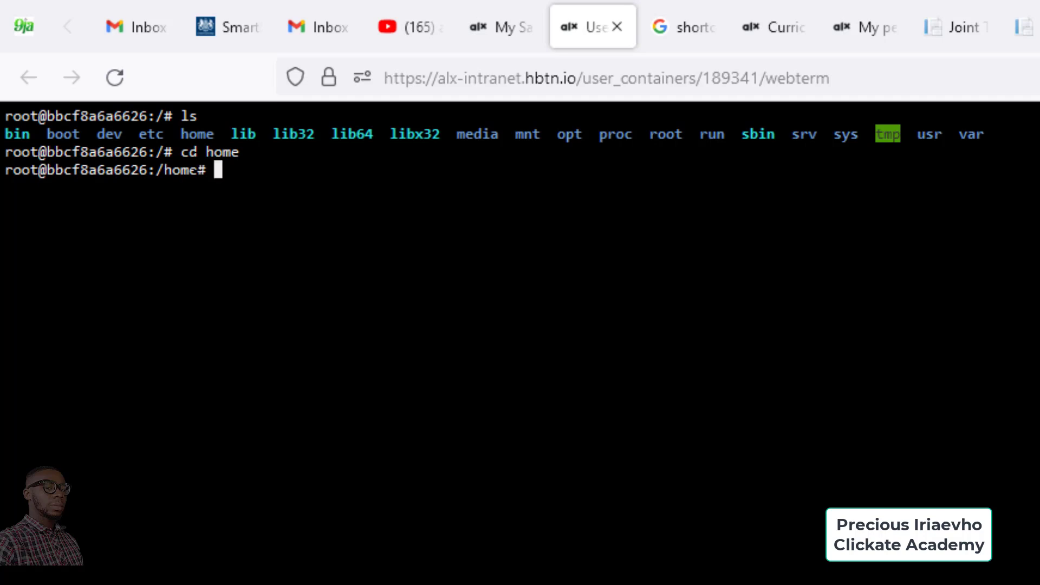
{"action": "type", "text": "ls"}
{"action": "key", "text": "Return"}
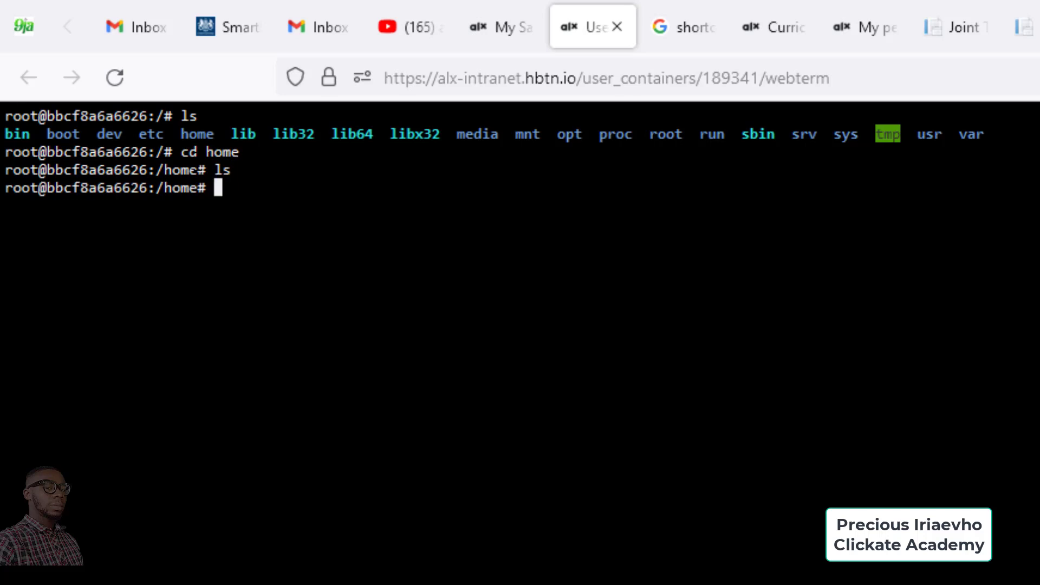
- Create a directory named precious inside home, list the contents to check it, and change into it
{"action": "type", "text": "mkdir precious"}
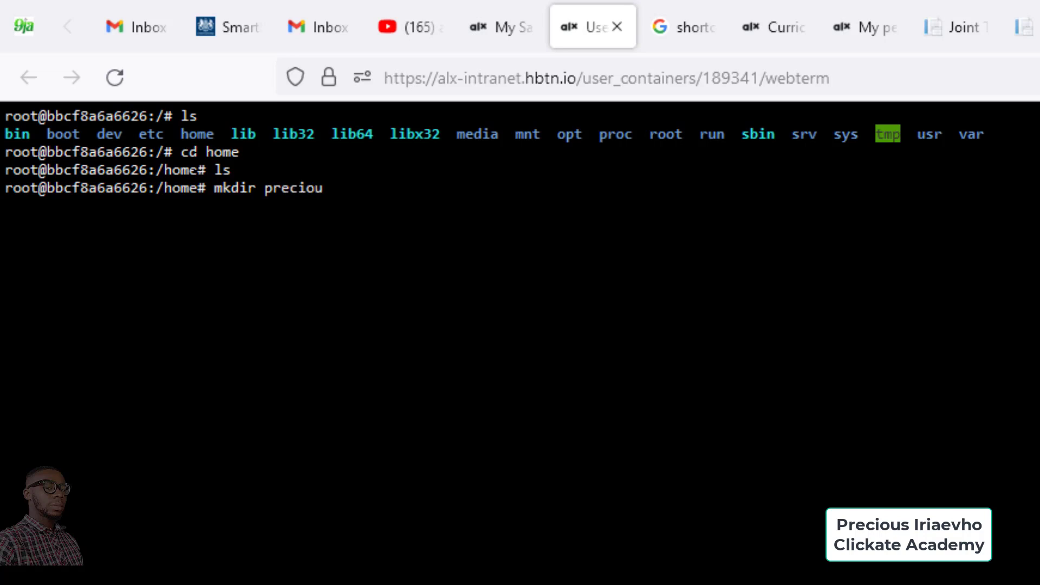
{"action": "key", "text": "Return"}
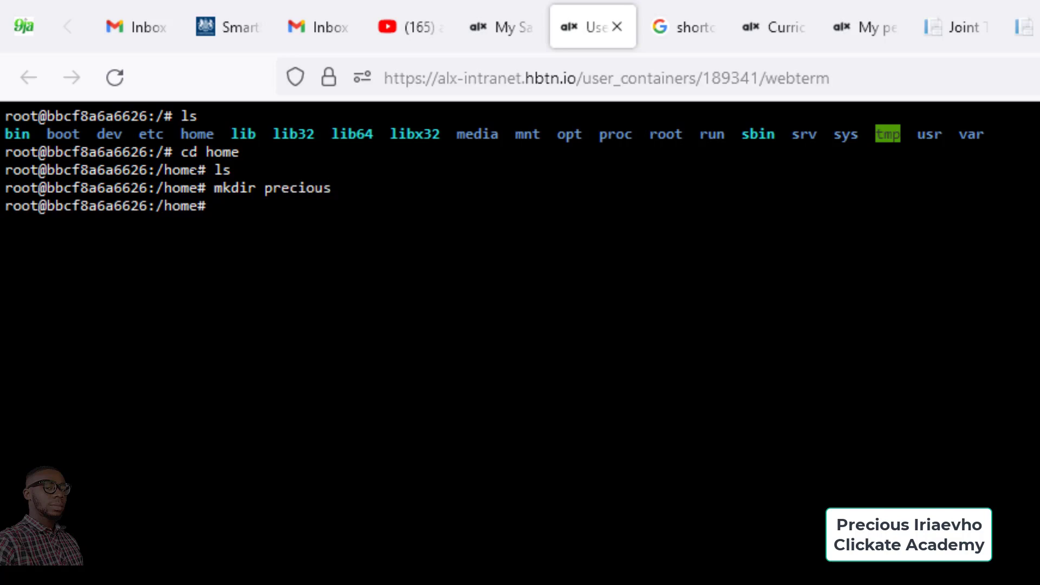
{"action": "type", "text": "ls"}
{"action": "key", "text": "Return"}
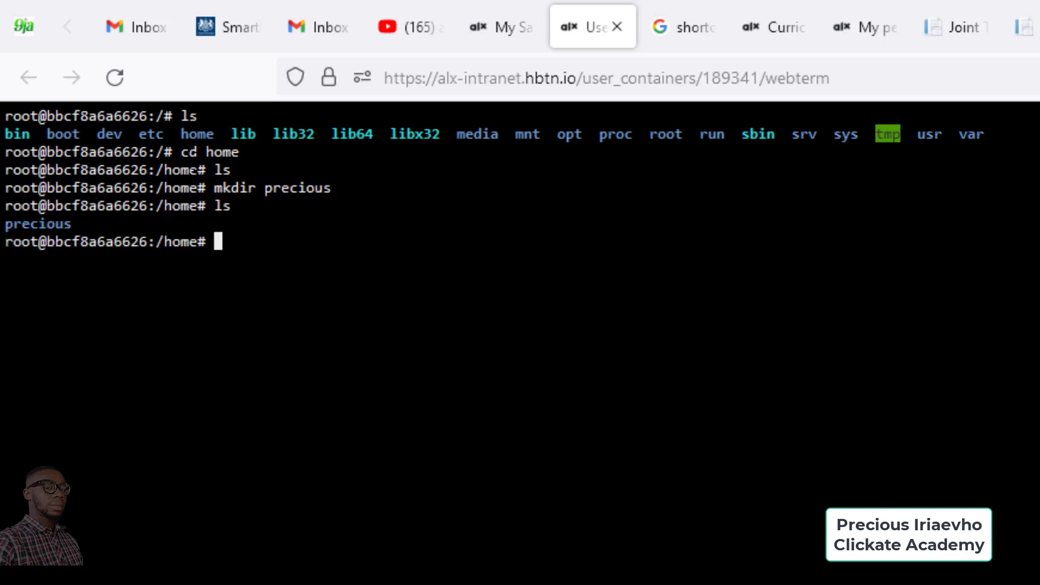
{"action": "type", "text": "cd precious"}
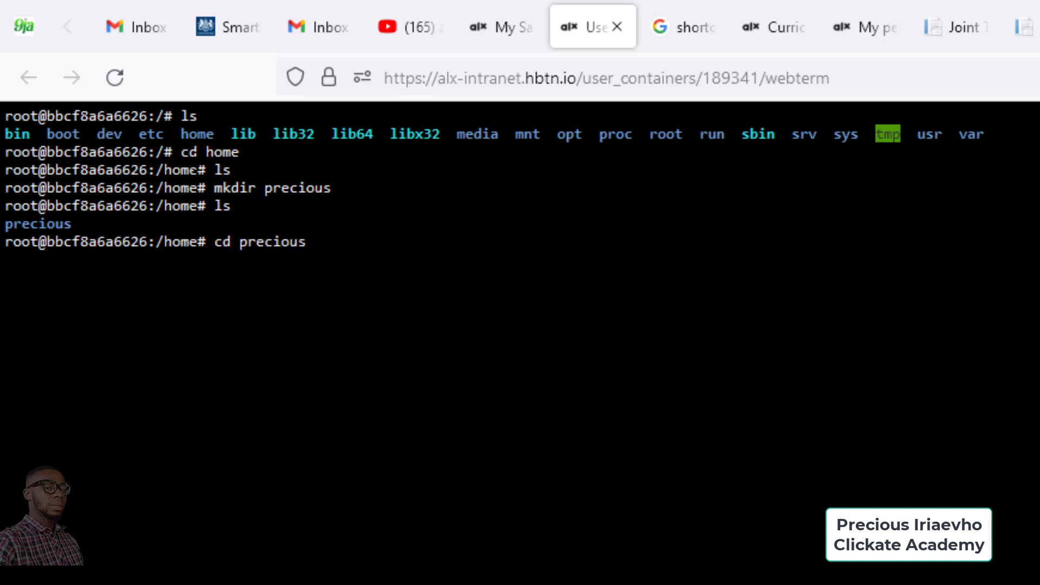
{"action": "key", "text": "Return"}
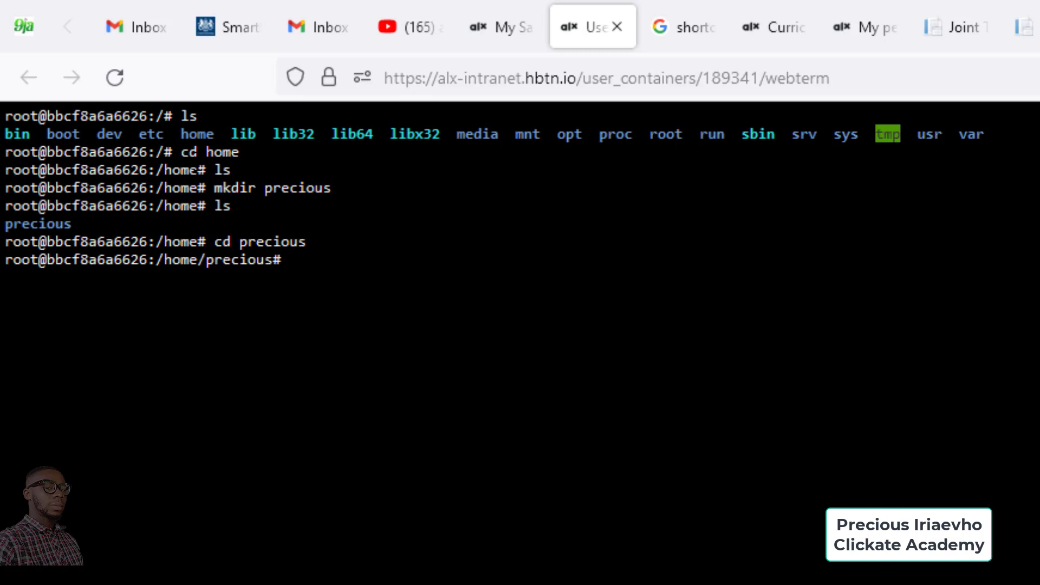
- Create an empty file named precious.txt in the precious directory and list the directory's contents
{"action": "type", "text": "touch prercious"}
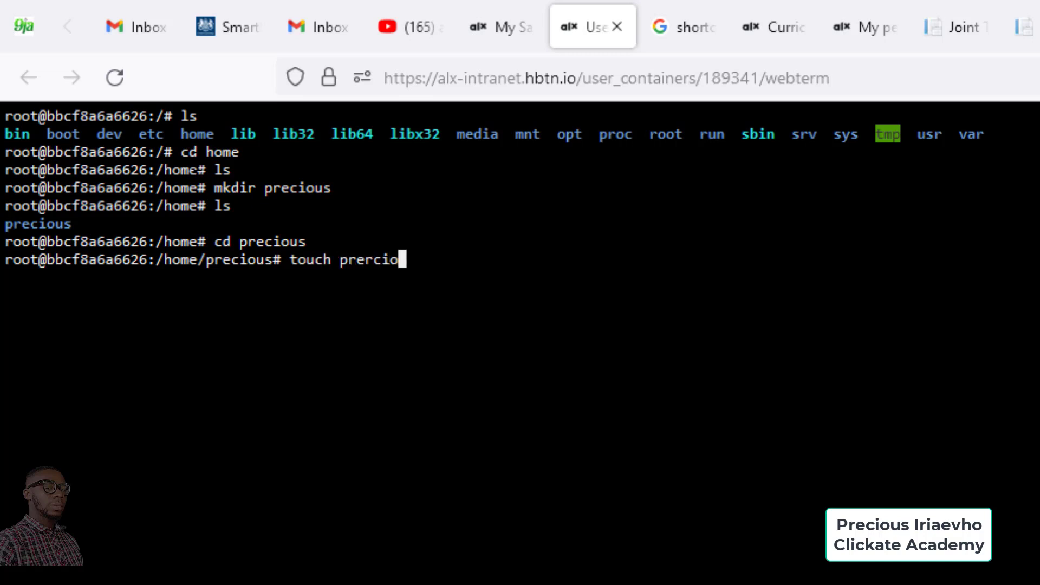
{"action": "key", "text": "BackSpace"}
{"action": "key", "text": "BackSpace"}
{"action": "key", "text": "BackSpace"}
{"action": "key", "text": "BackSpace"}
{"action": "key", "text": "BackSpace"}
{"action": "key", "text": "BackSpace"}
{"action": "key", "text": "BackSpace"}
{"action": "type", "text": "ecious"}
{"action": "type", "text": ".txt"}
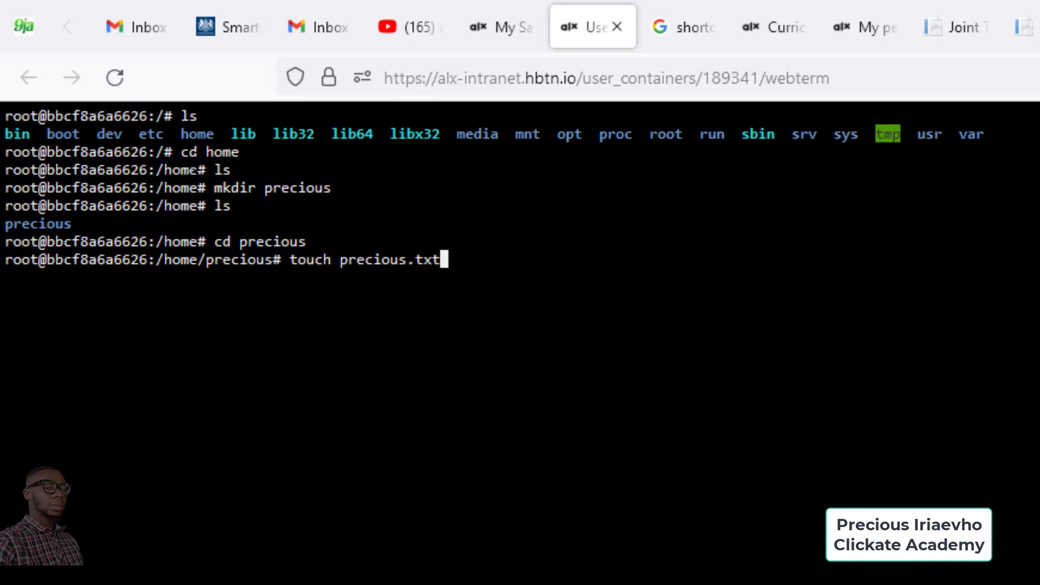
{"action": "key", "text": "Return"}
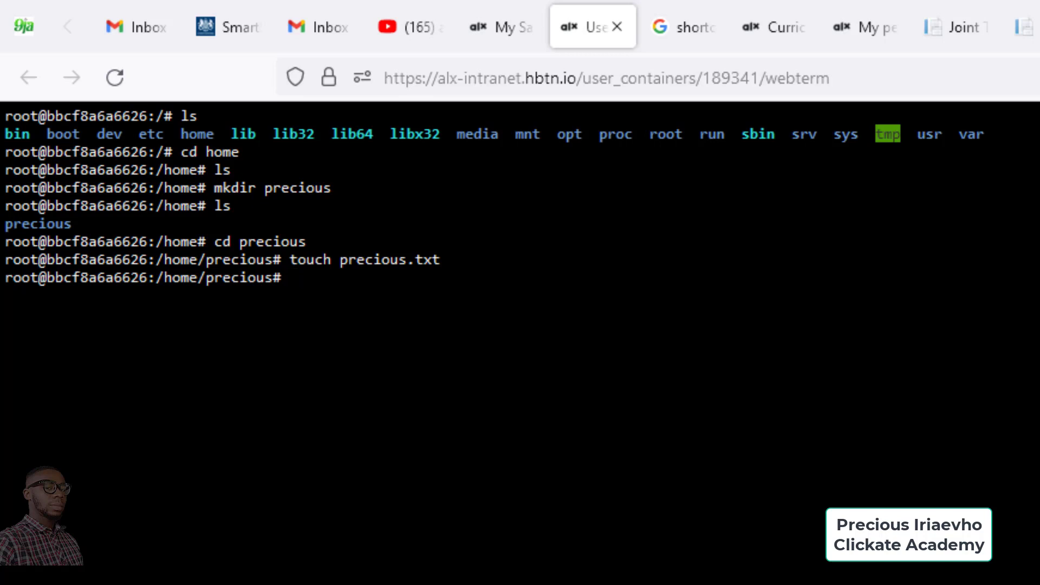
{"action": "type", "text": "ls"}
{"action": "key", "text": "Return"}
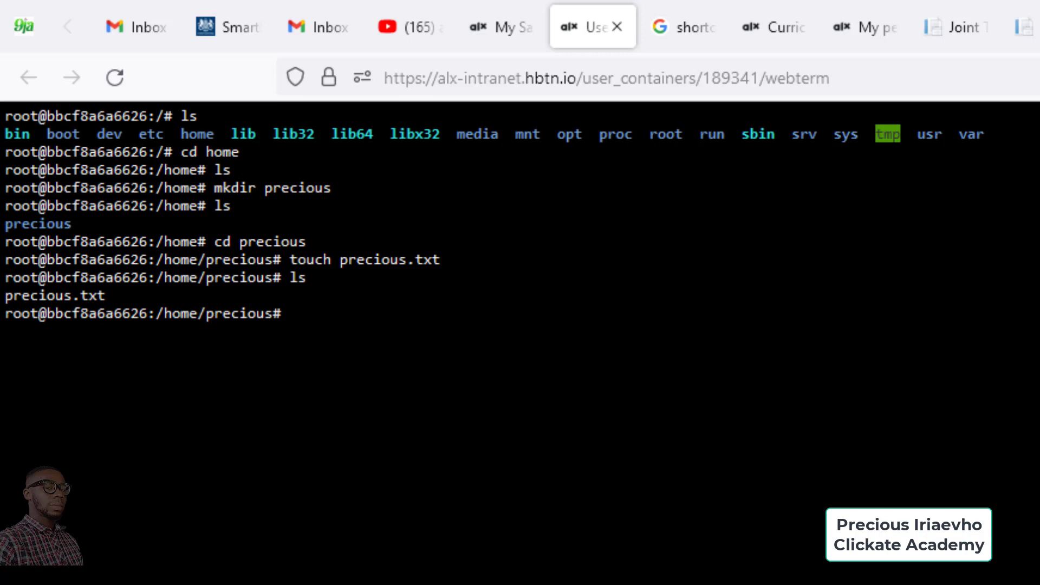
- Launch vim in the web terminal to check it is available, and quit back to the shell
{"action": "type", "text": "vim"}
{"action": "key", "text": "Return"}
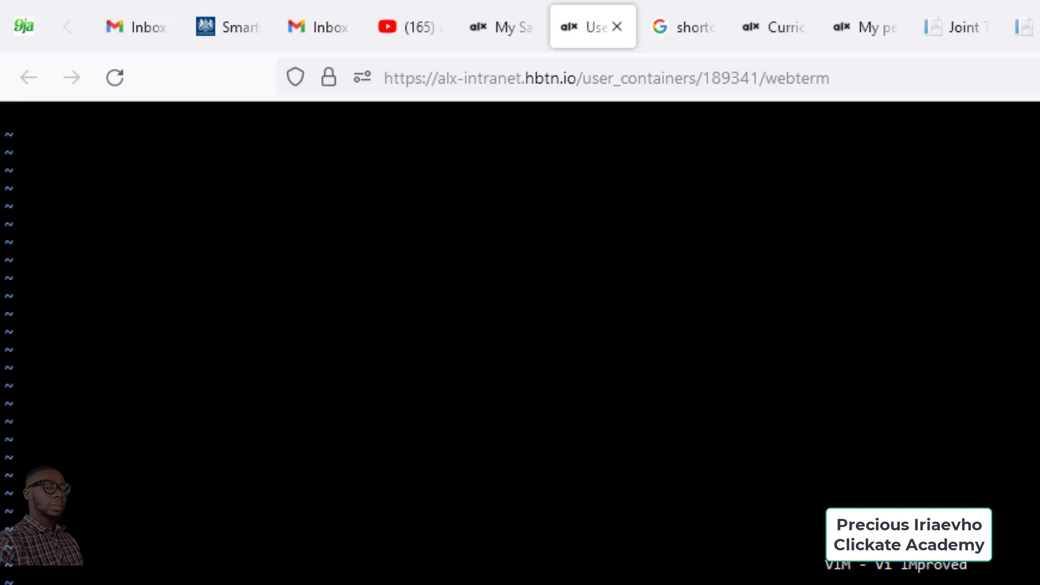
{"action": "type", "text": ":q"}
{"action": "key", "text": "Return"}
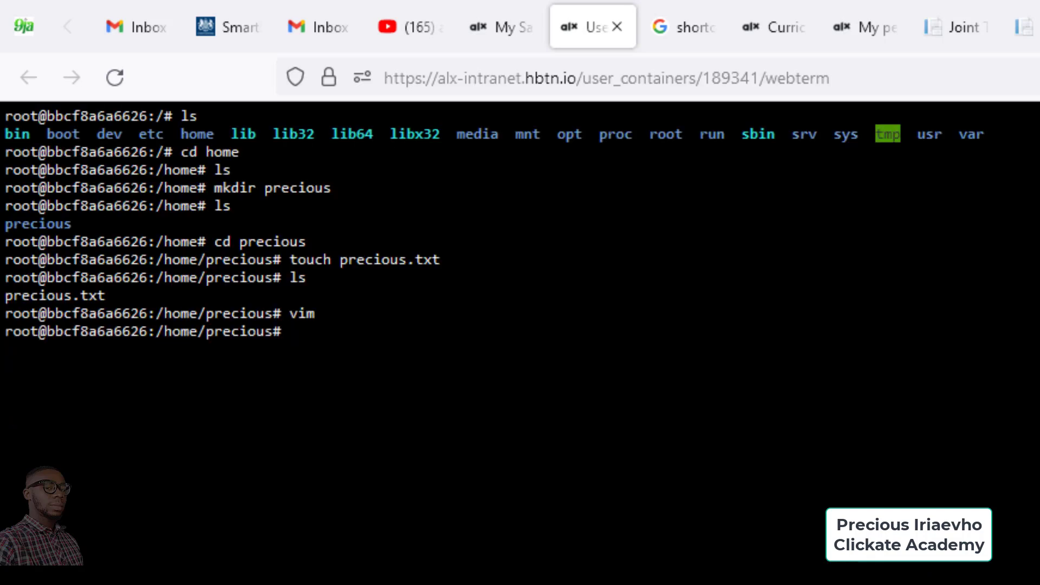
- Launch emacs in the web terminal to view its welcome screen, and exit back to the shell
{"action": "type", "text": "emacs"}
{"action": "key", "text": "Return"}
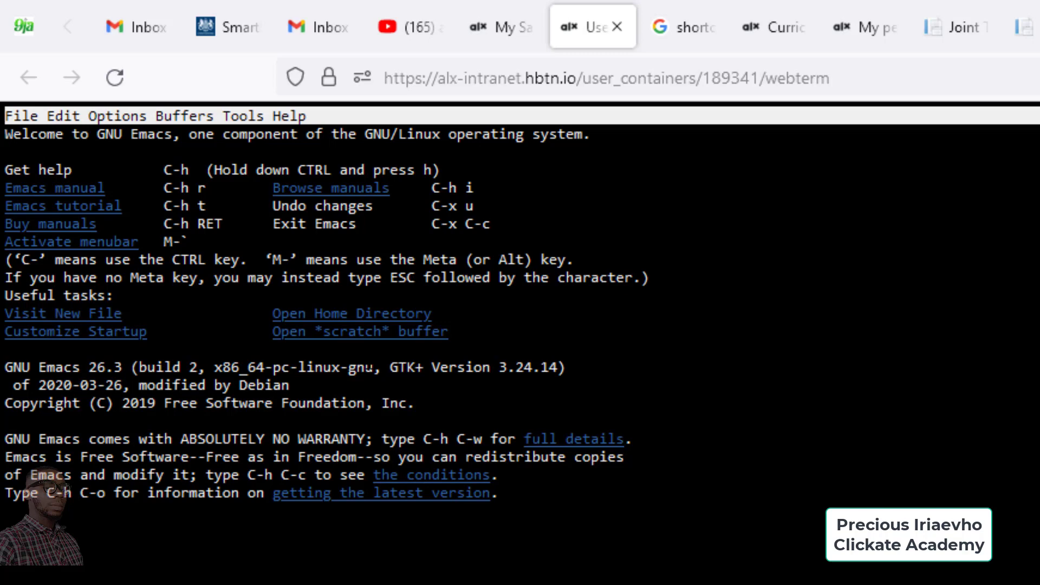
{"action": "key", "text": "ctrl+x"}
{"action": "key", "text": "ctrl+c"}
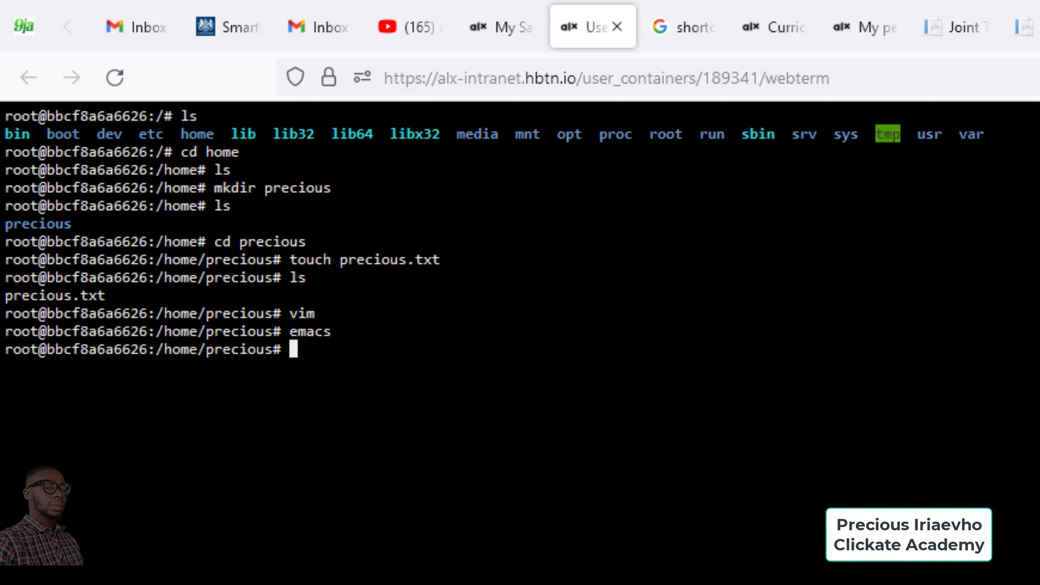
- Try the close command in the shell and close the web terminal's browser tab
{"action": "type", "text": "close"}
{"action": "key", "text": "Return"}
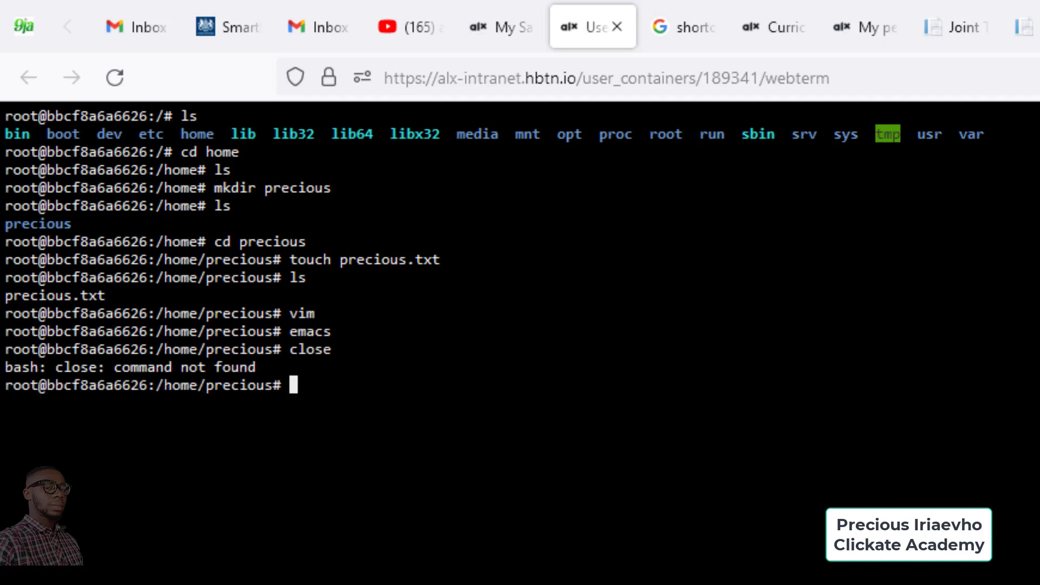
{"action": "left_click", "coordinate": [617, 26]}
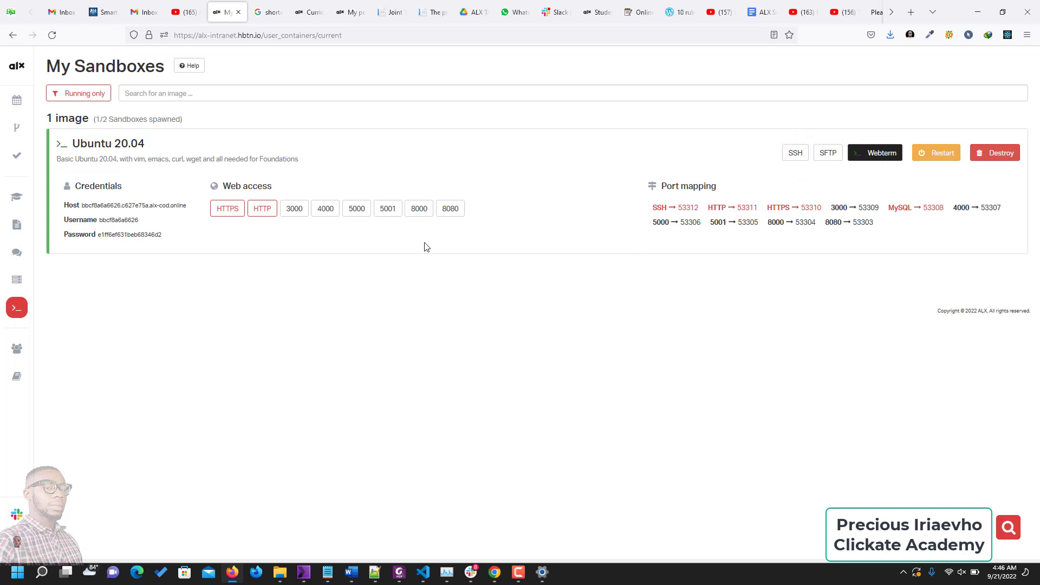
- Open Windows Terminal as administrator, move its window off the sandbox credentials, and minimize it
{"action": "right_click", "coordinate": [17, 573]}
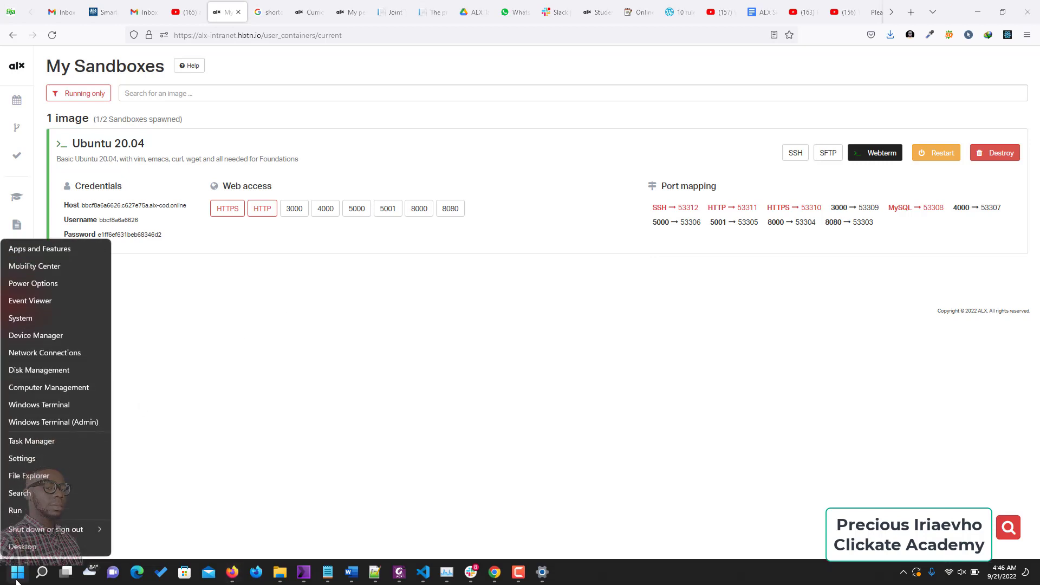
{"action": "left_click", "coordinate": [44, 424]}
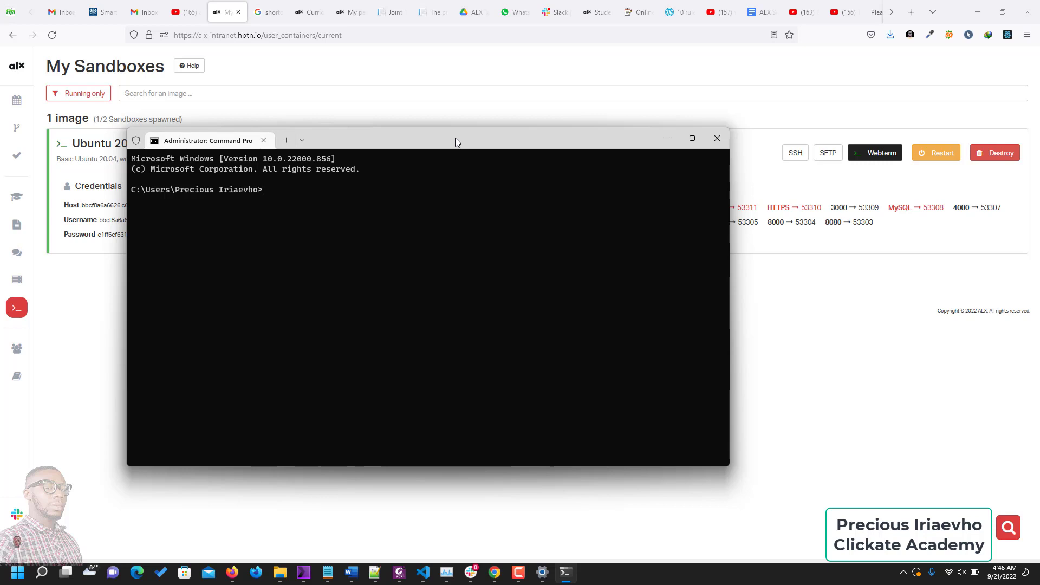
{"action": "left_click_drag", "start_coordinate": [456, 138], "coordinate": [575, 189]}
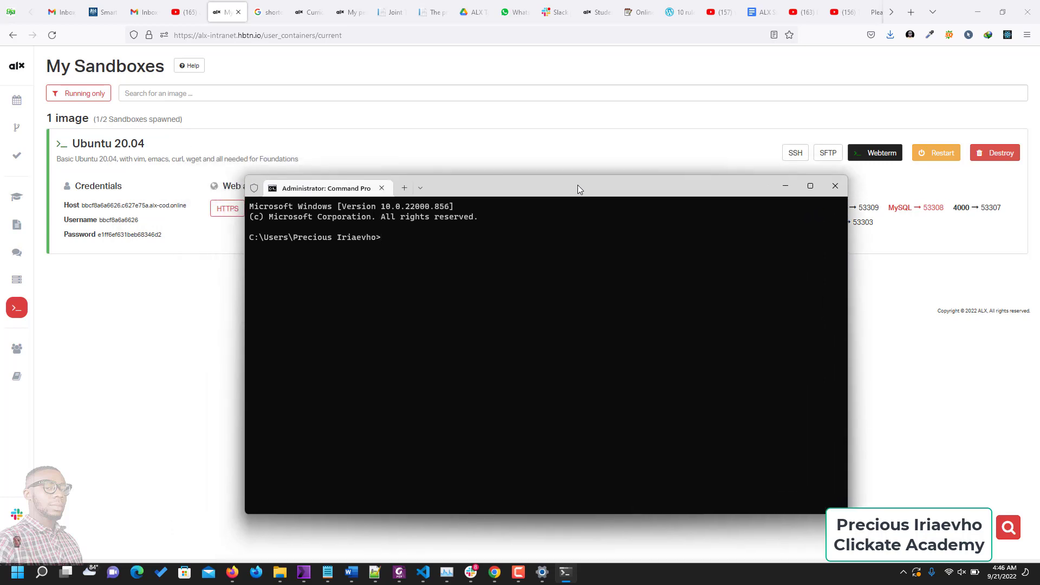
{"action": "left_click", "coordinate": [785, 186]}
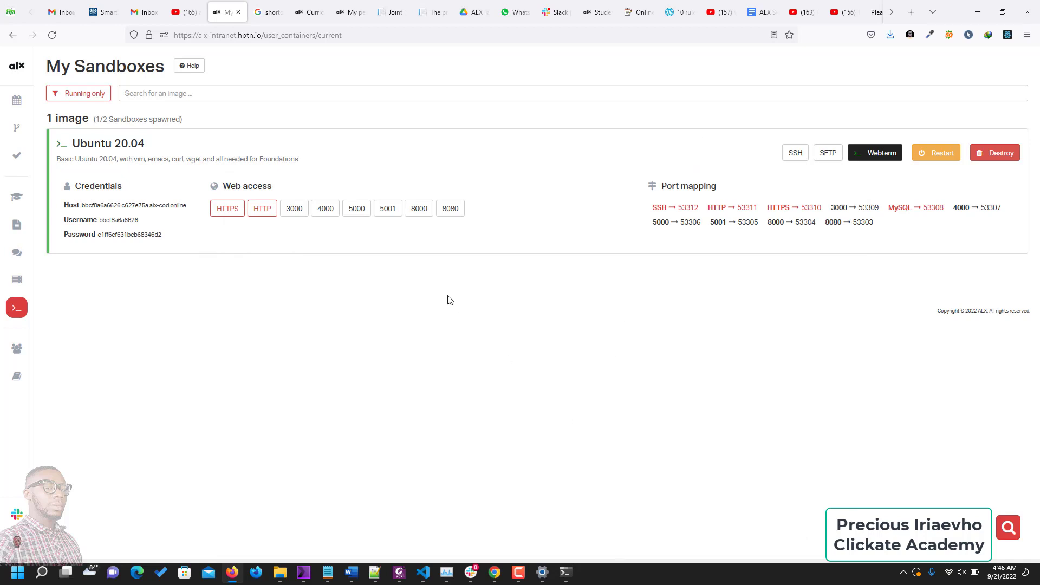
- Copy the sandbox's SFTP connection command and run it in the administrator Windows Terminal
{"action": "left_click", "coordinate": [828, 156]}
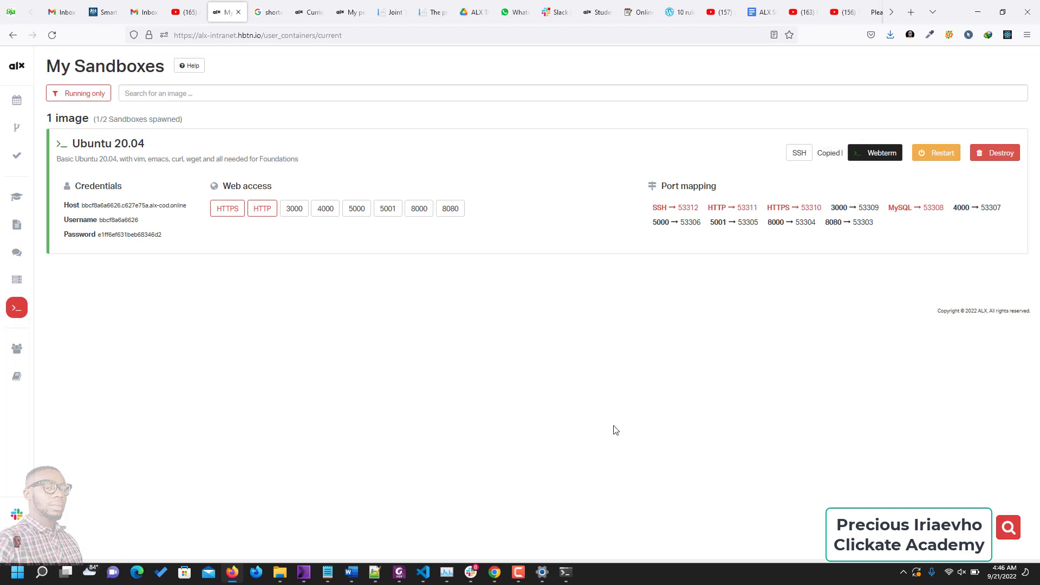
{"action": "left_click", "coordinate": [566, 572]}
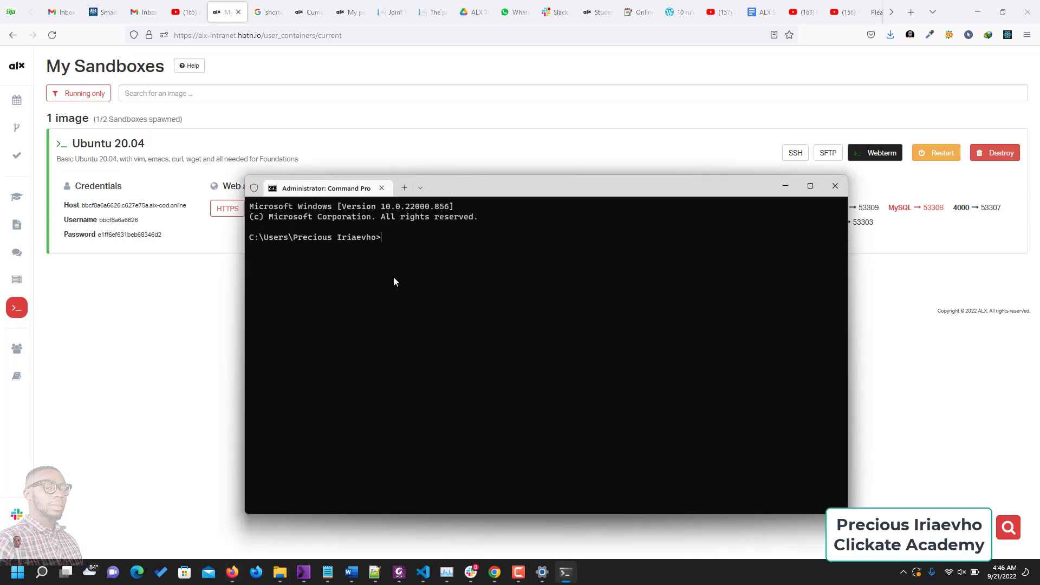
{"action": "key", "text": "ctrl+v"}
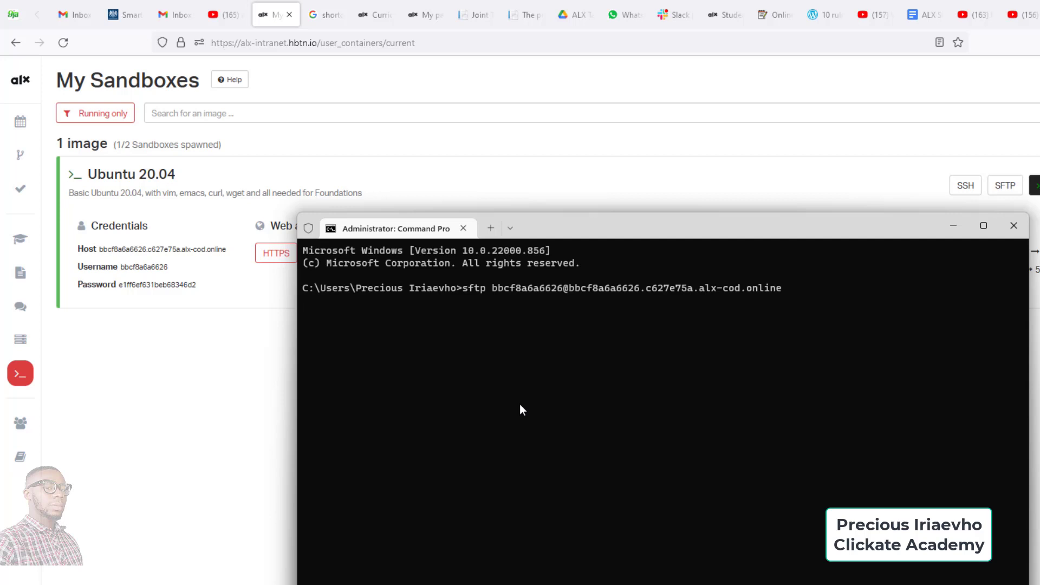
{"action": "key", "text": "Return"}
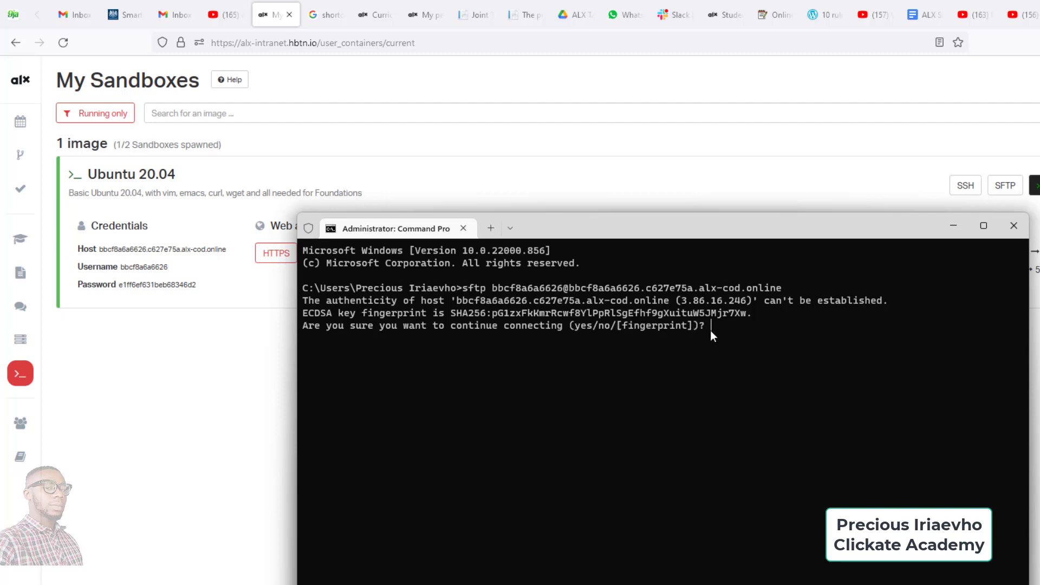
- Accept the sandbox host's fingerprint by answering yes to continue connecting
{"action": "key", "text": "Return"}
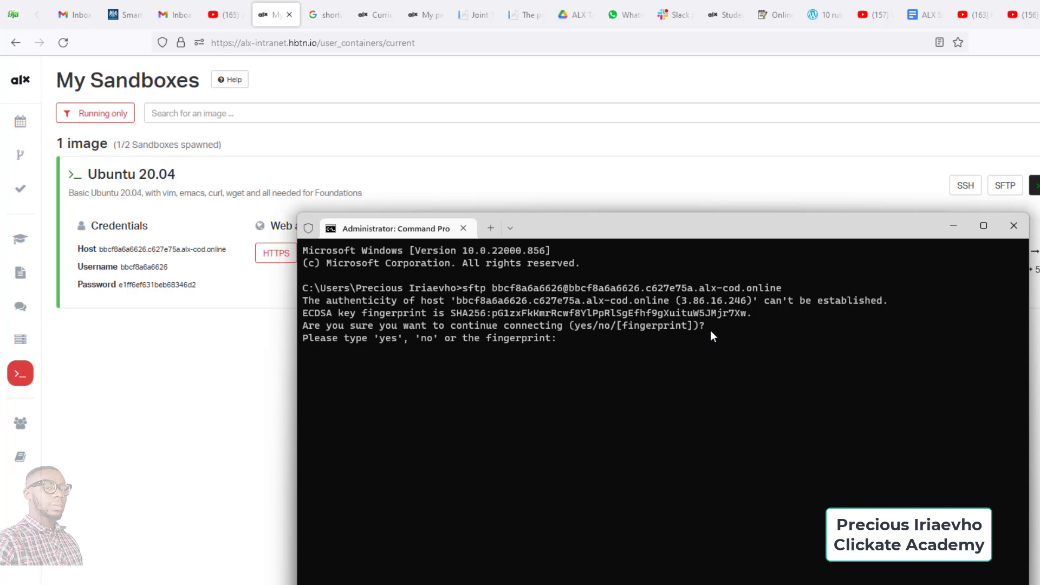
{"action": "type", "text": "yes"}
{"action": "key", "text": "Return"}
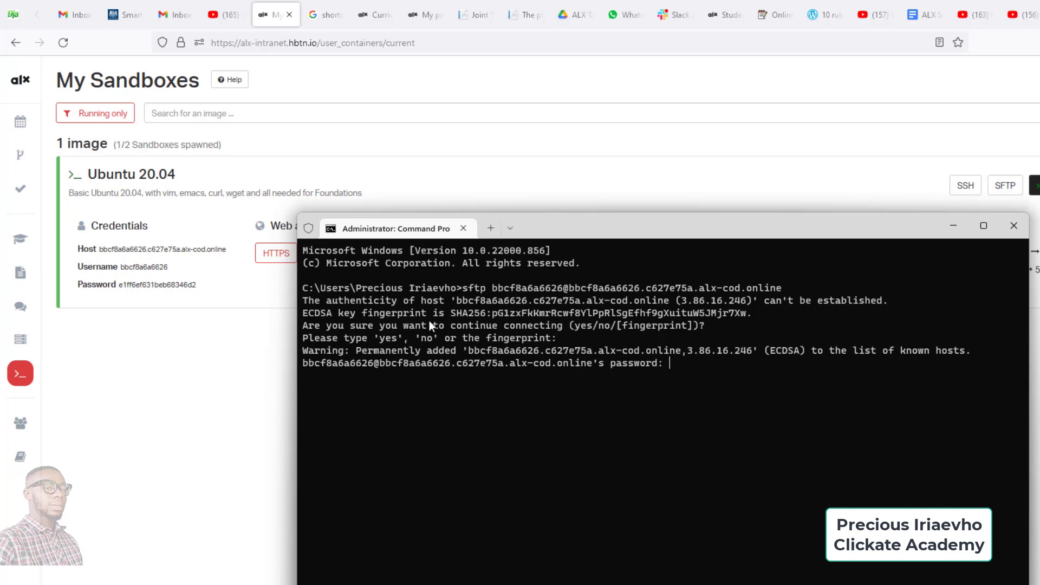
- Copy the sandbox password from the credentials in the browser and enter it at the SFTP password prompt in Windows Terminal
{"action": "left_click", "coordinate": [180, 395]}
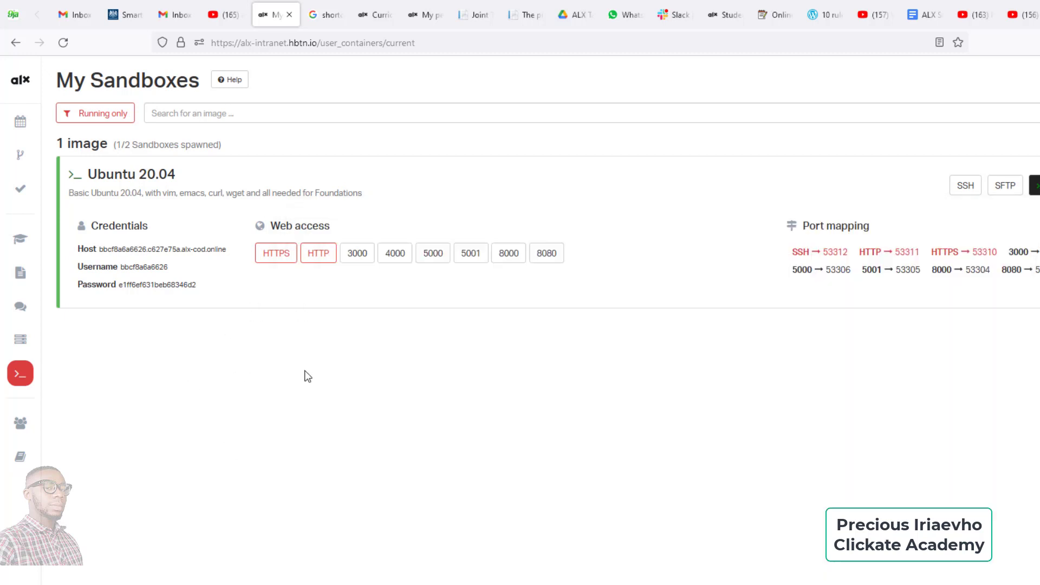
{"action": "left_click", "coordinate": [145, 286]}
{"action": "key", "text": "alt+Tab"}
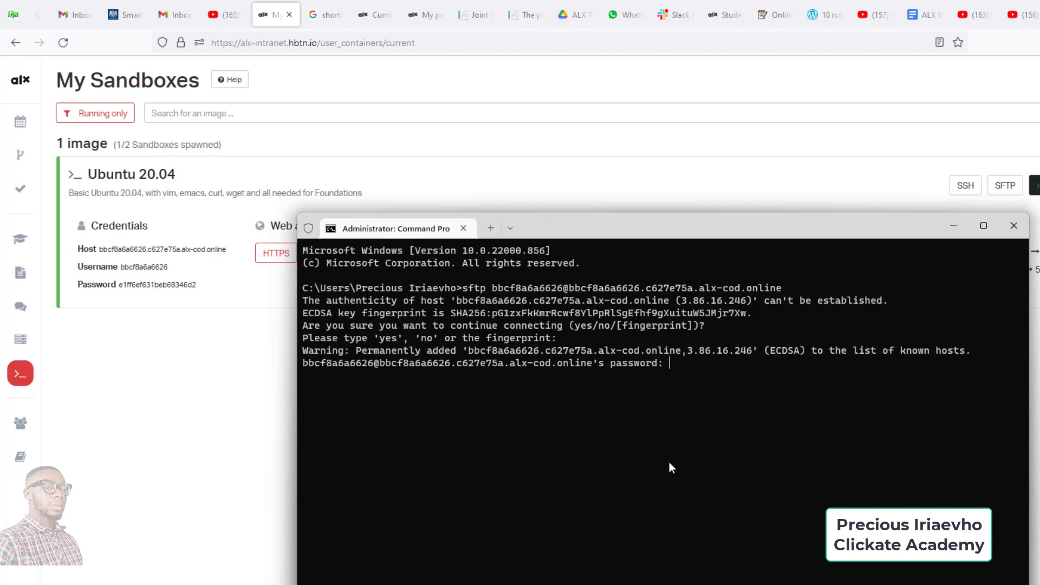
{"action": "key", "text": "ctrl+v"}
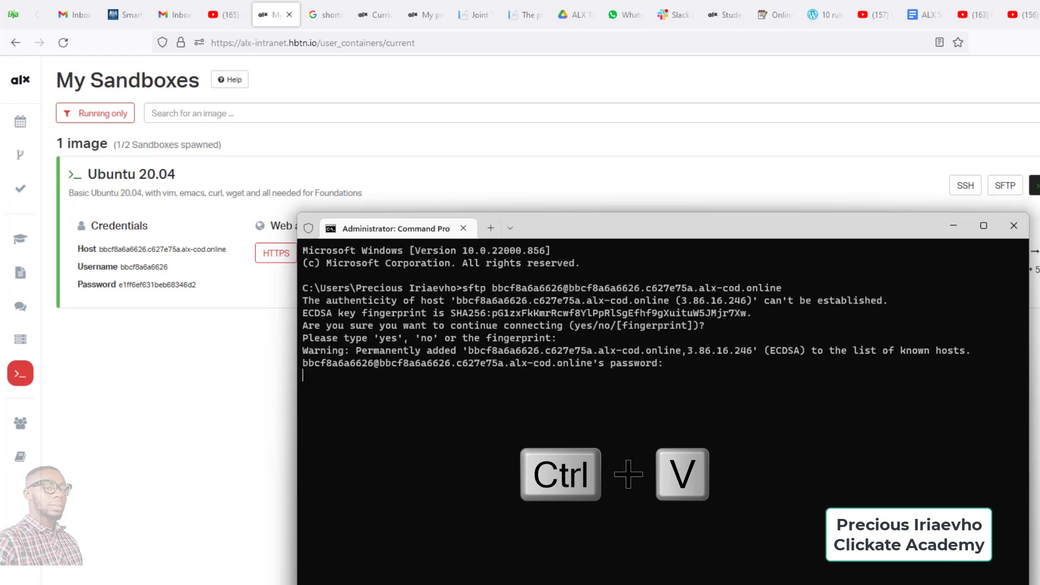
- Submit the sandbox password at the SFTP prompt and list the sandbox's root directory
{"action": "key", "text": "Return"}
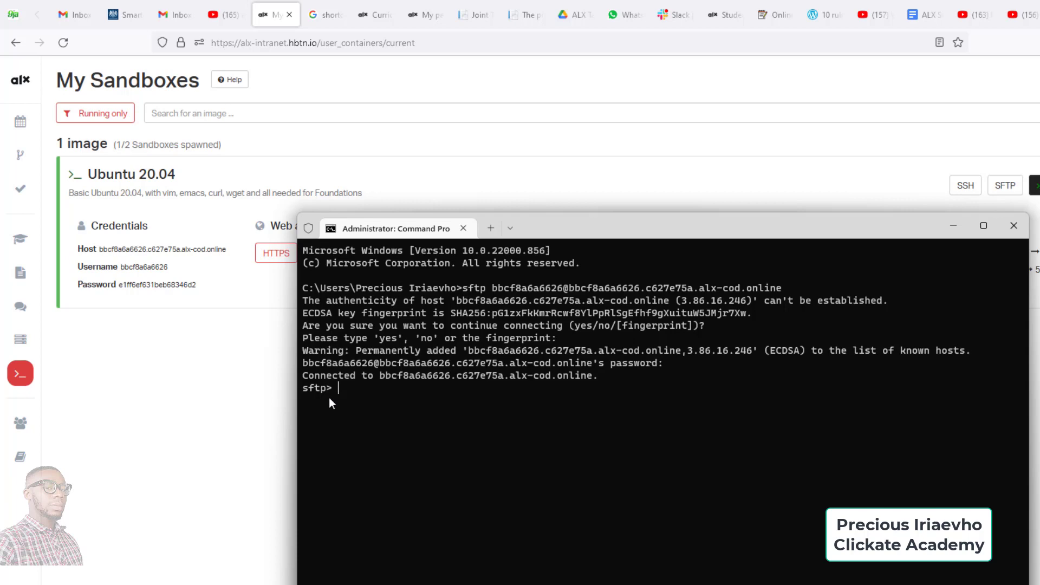
{"action": "type", "text": "ls"}
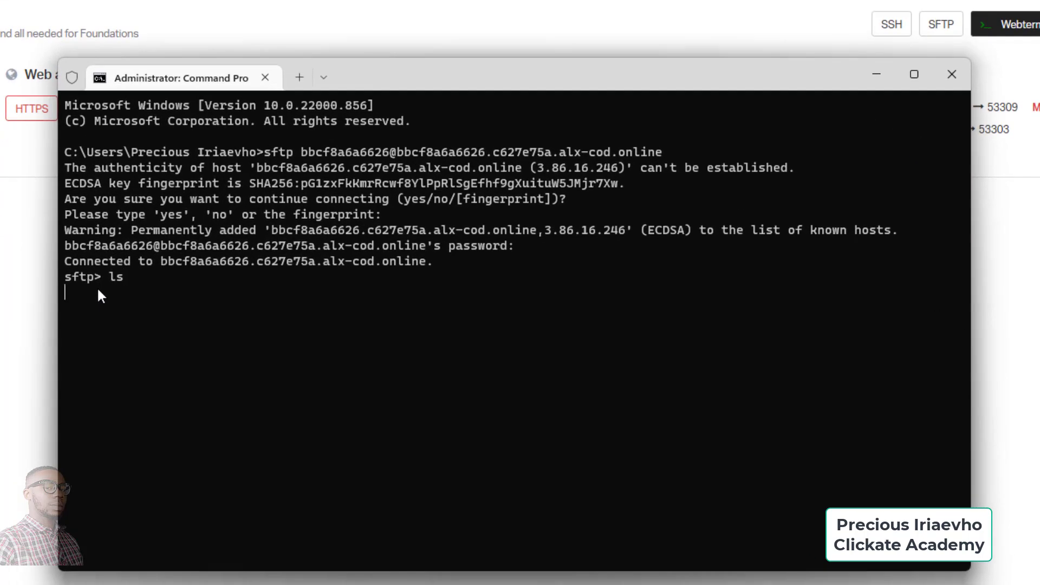
{"action": "key", "text": "Return"}
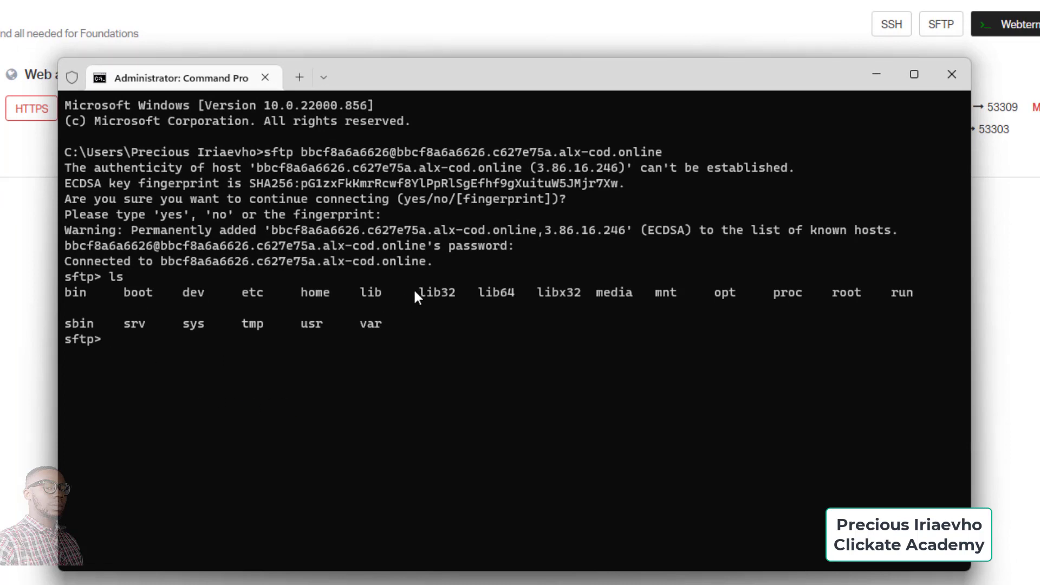
- Change to the sandbox's home directory in the SFTP session and list its contents
{"action": "type", "text": "cd home"}
{"action": "key", "text": "Return"}
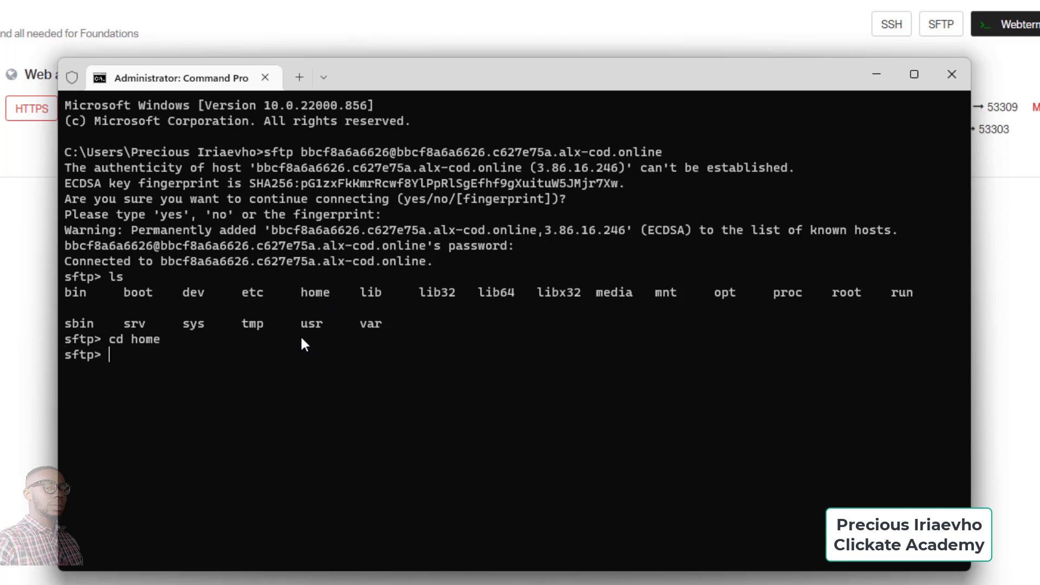
{"action": "type", "text": "ls"}
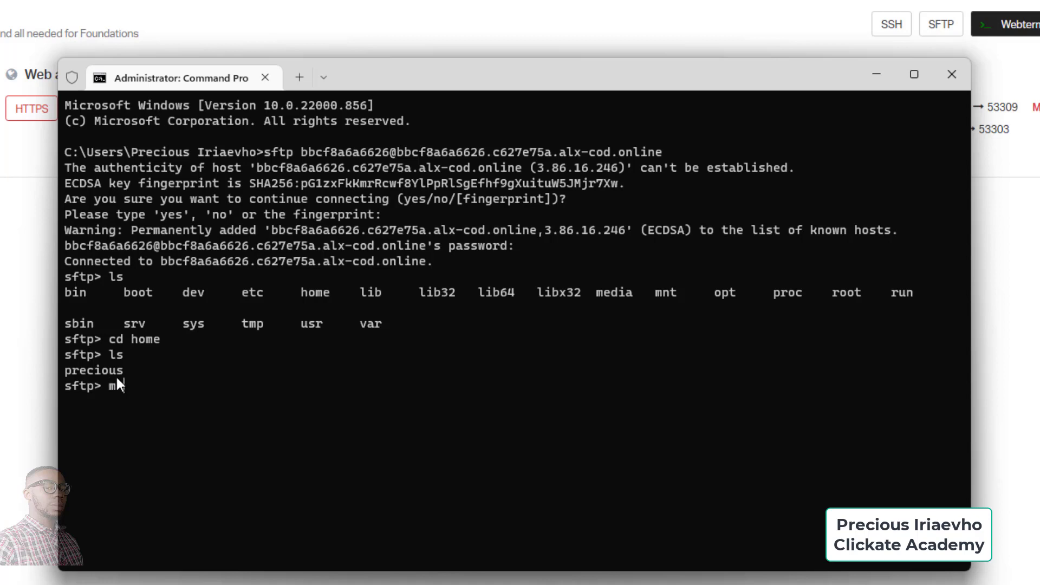
- Create a directory named sftp inside home with mkdir and list the directory contents again
{"action": "type", "text": "sftp"}
{"action": "key", "text": "Return"}
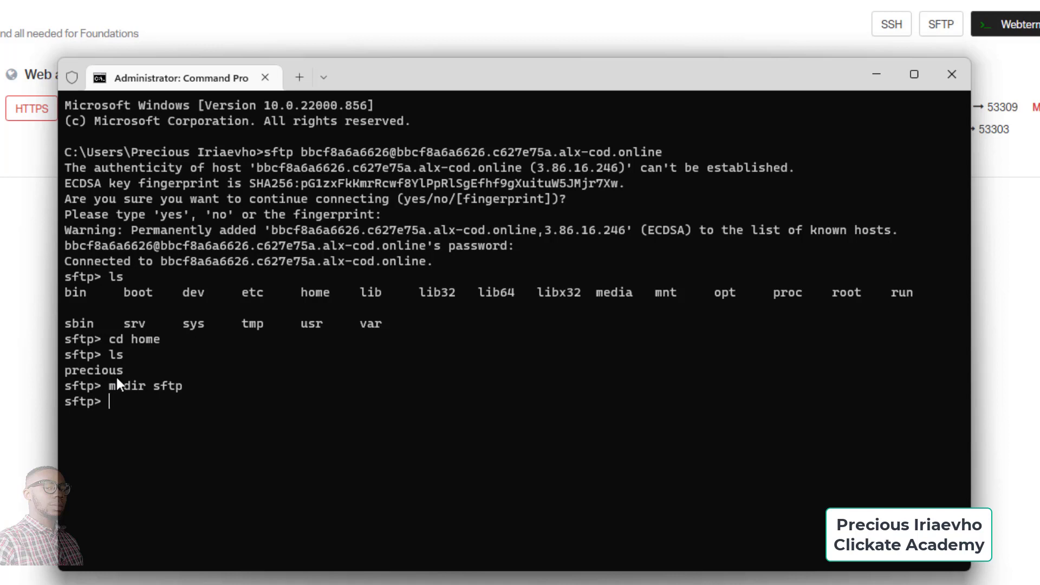
{"action": "type", "text": "ls"}
{"action": "key", "text": "Return"}
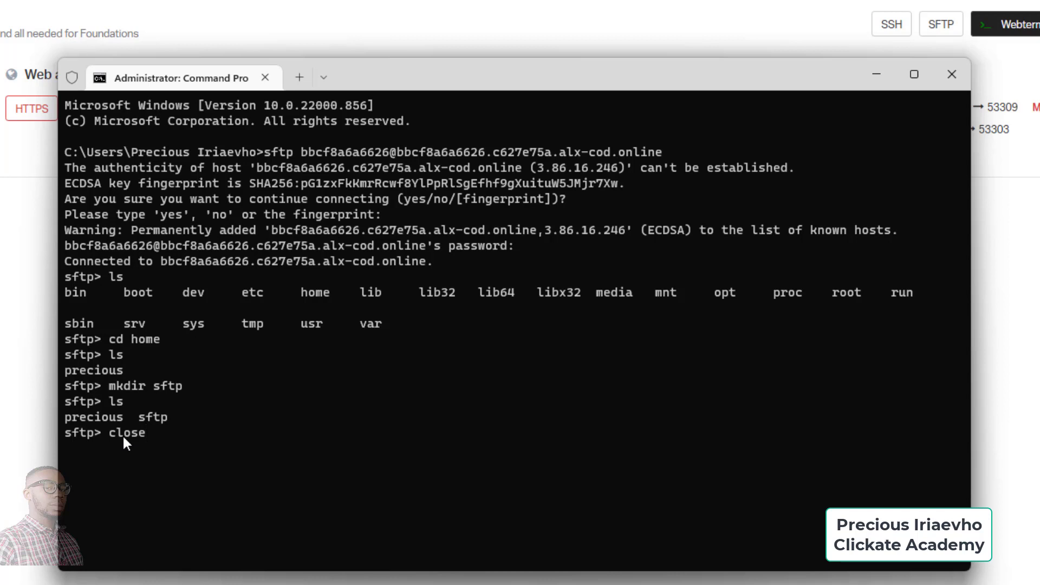
- Try to end the SFTP session with the close command and clear the screen with cls
{"action": "key", "text": "Return"}
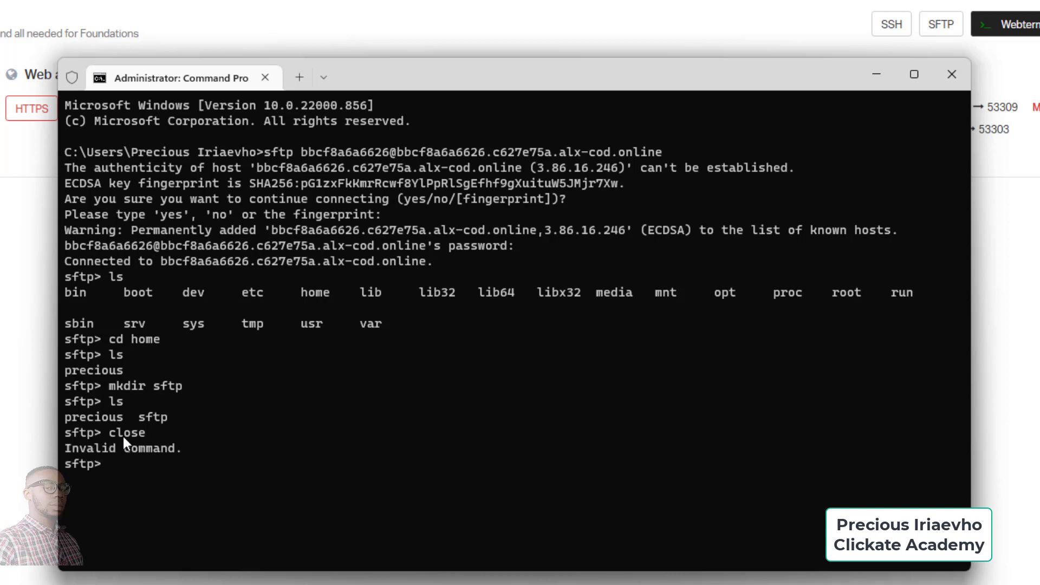
{"action": "type", "text": "cls"}
{"action": "key", "text": "Return"}
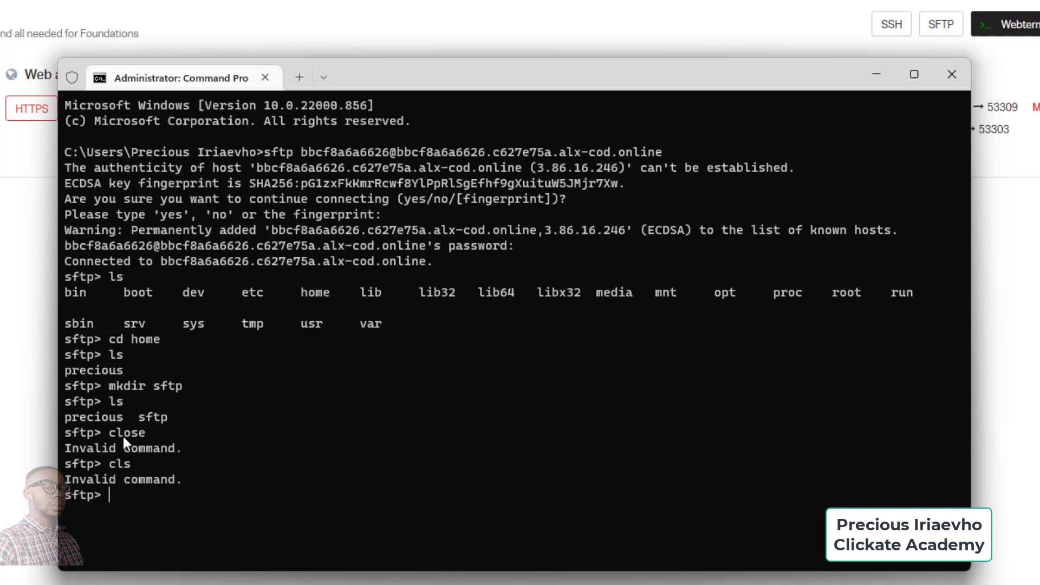
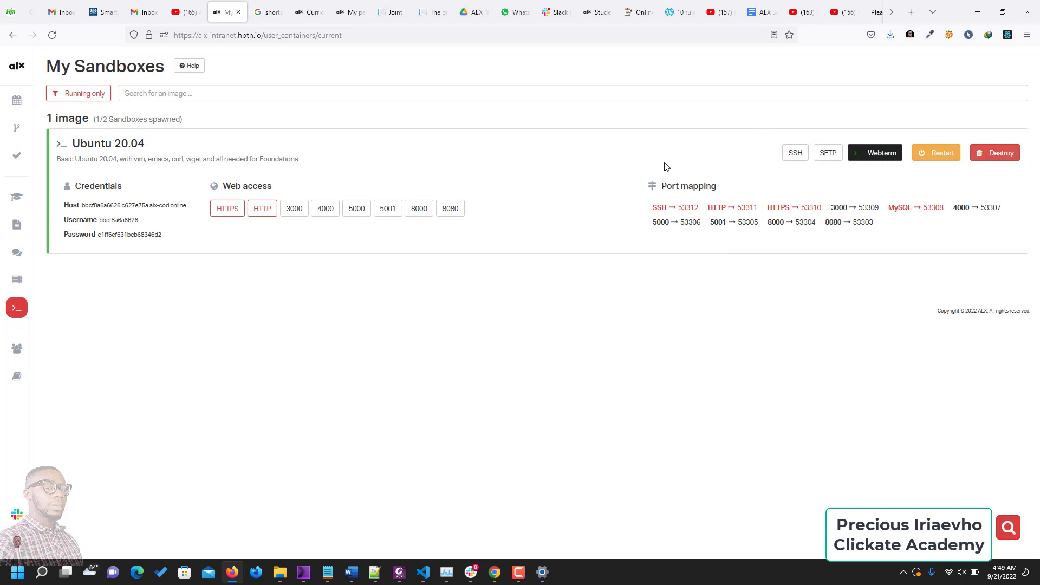
- Search Windows for powersh and run Windows PowerShell as administrator
{"action": "right_click", "coordinate": [16, 582]}
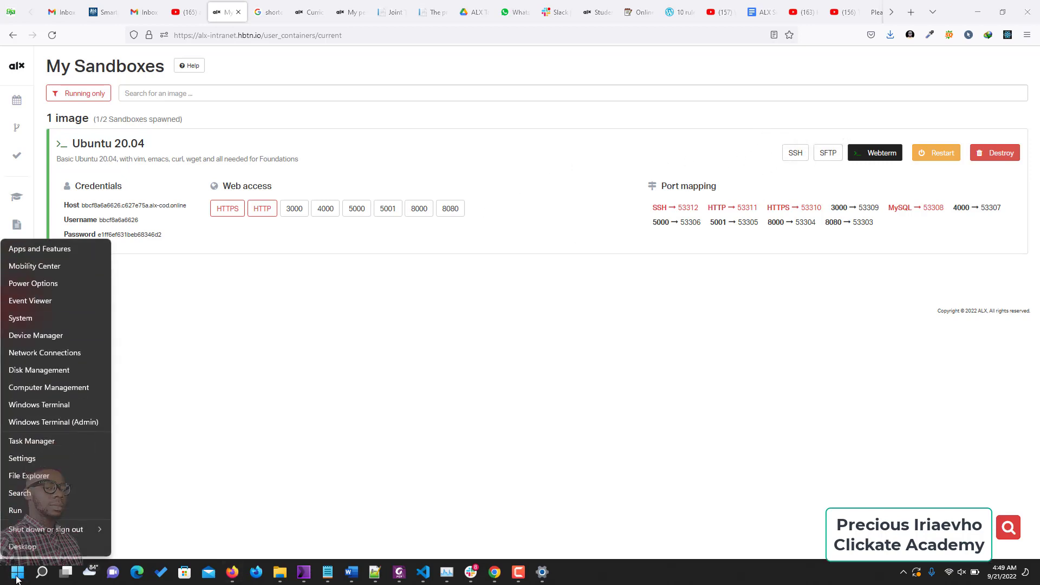
{"action": "key", "text": "Escape"}
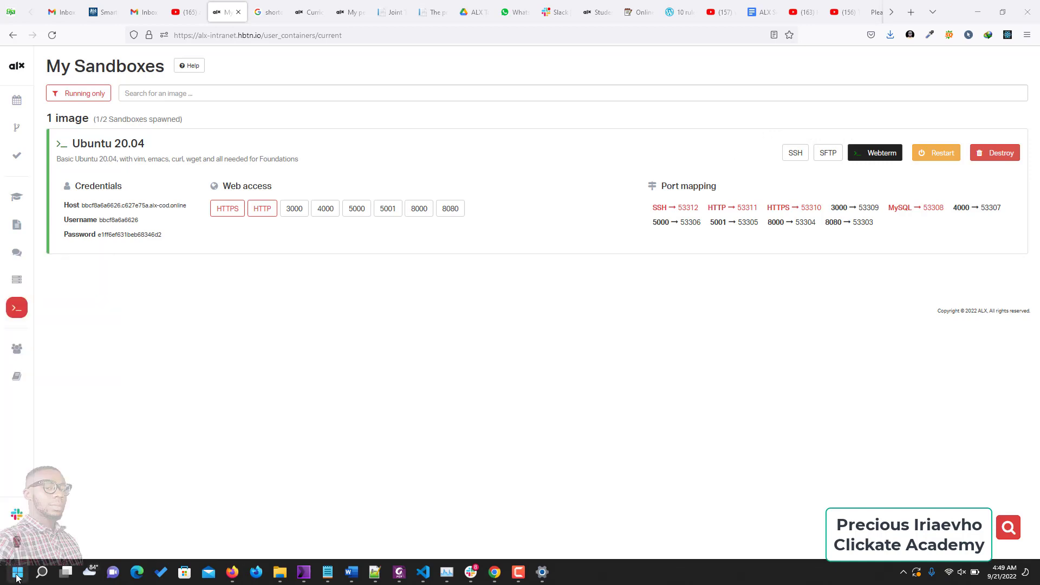
{"action": "left_click", "coordinate": [16, 578]}
{"action": "left_click", "coordinate": [16, 578]}
{"action": "left_click", "coordinate": [16, 578]}
{"action": "type", "text": "power"}
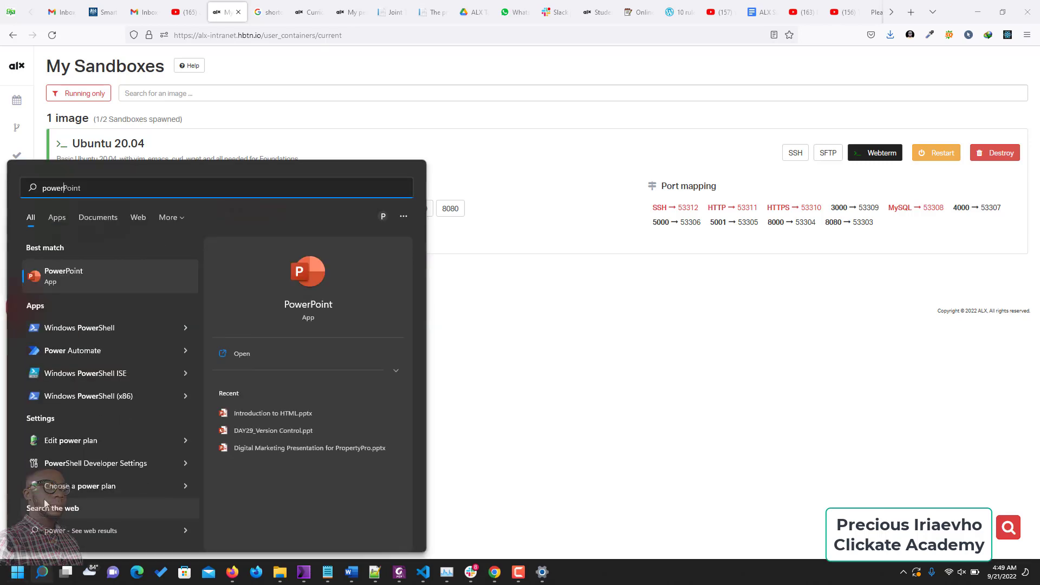
{"action": "type", "text": "sh"}
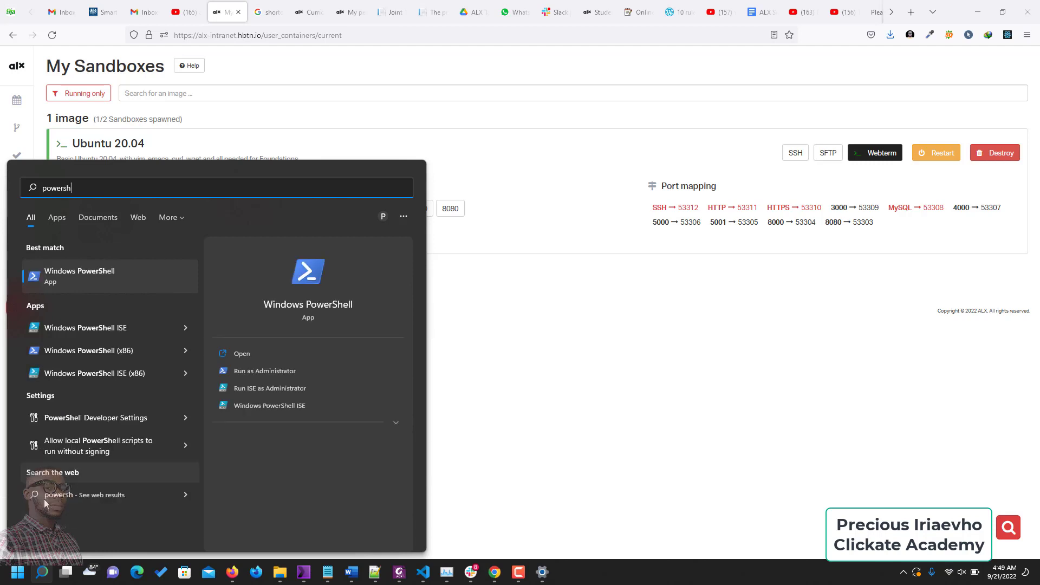
{"action": "left_click", "coordinate": [304, 372]}
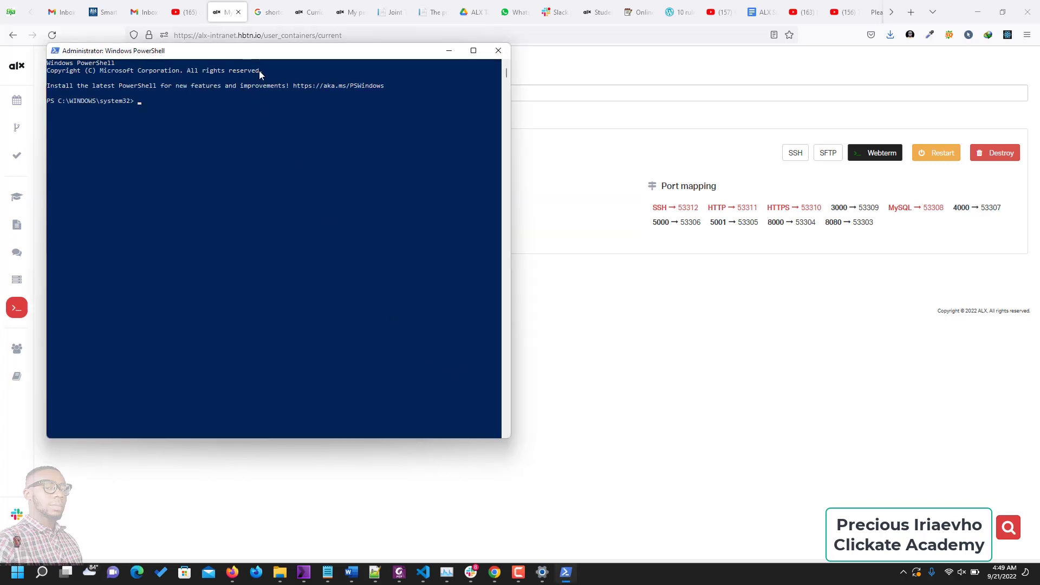
- Reposition the PowerShell window and set its font size to 18 in its properties
{"action": "left_click_drag", "start_coordinate": [247, 50], "coordinate": [350, 118]}
{"action": "right_click", "coordinate": [350, 118]}
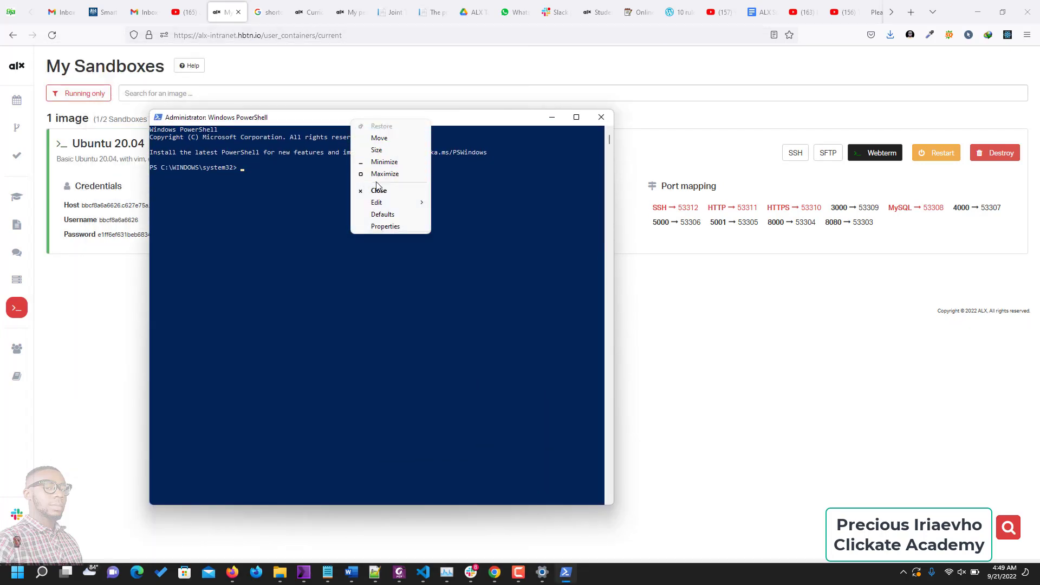
{"action": "left_click", "coordinate": [384, 226]}
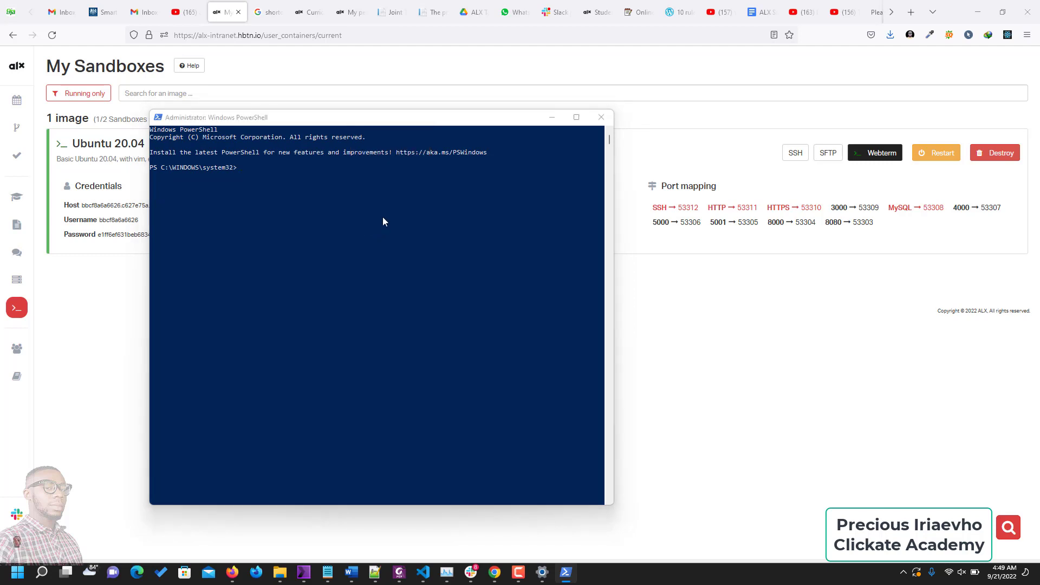
{"action": "left_click", "coordinate": [182, 196]}
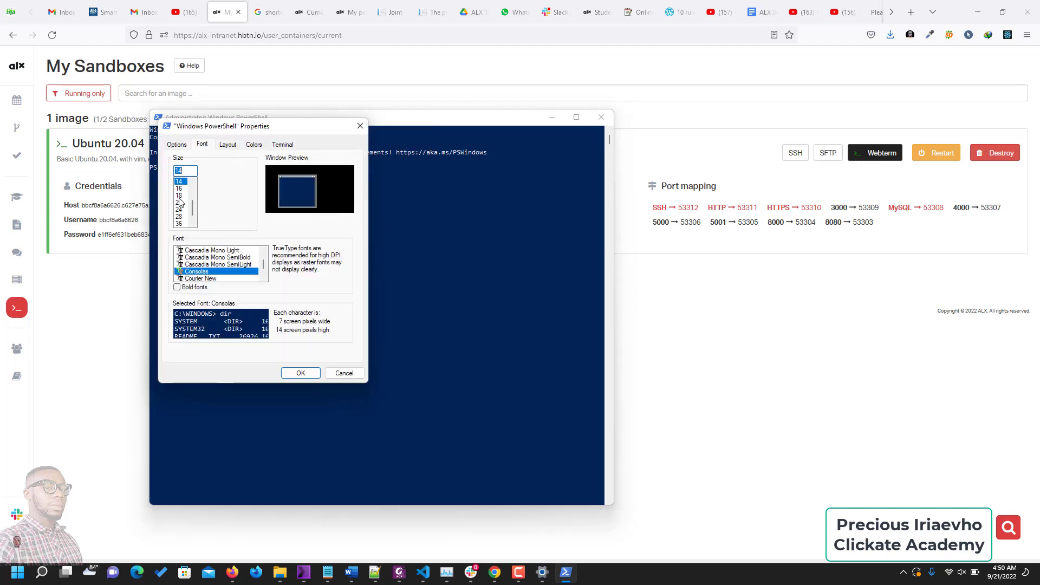
{"action": "left_click", "coordinate": [299, 374]}
- Copy the sandbox's SSH connection command from the browser and run it in the administrator PowerShell window
{"action": "left_click_drag", "start_coordinate": [436, 118], "coordinate": [449, 267]}
{"action": "left_click", "coordinate": [710, 334]}
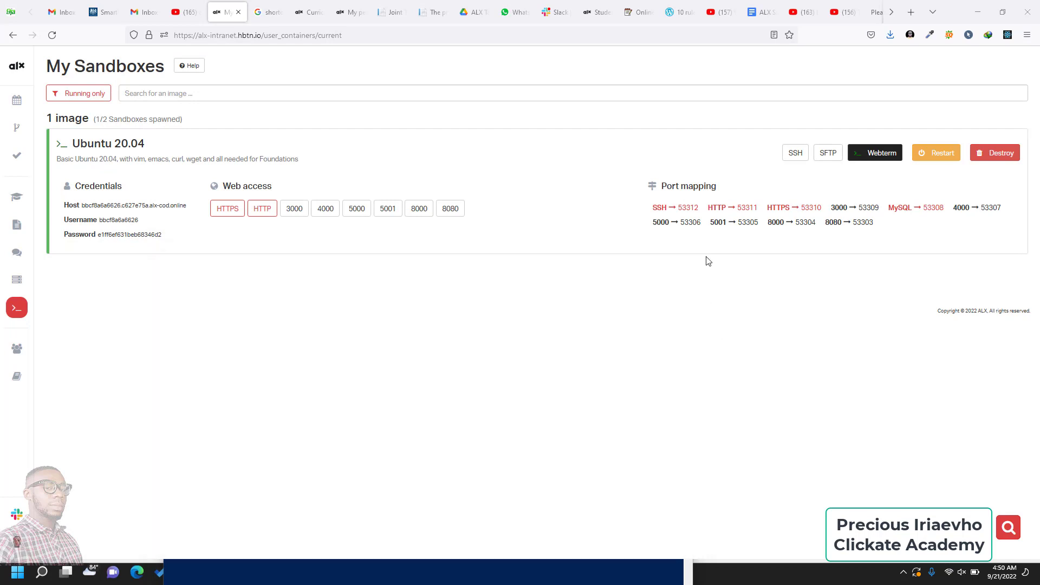
{"action": "left_click", "coordinate": [795, 156]}
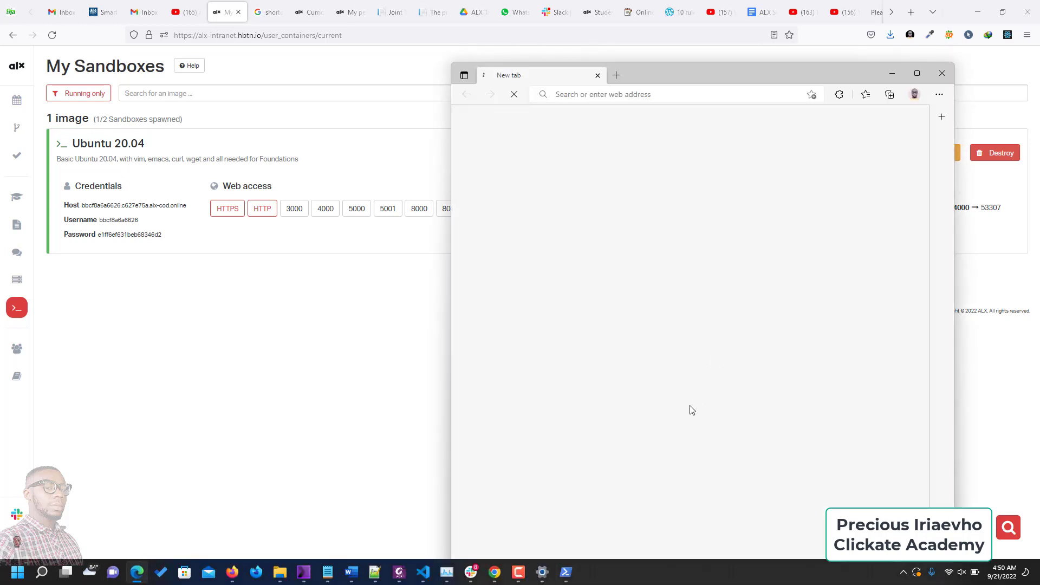
{"action": "left_click", "coordinate": [565, 572]}
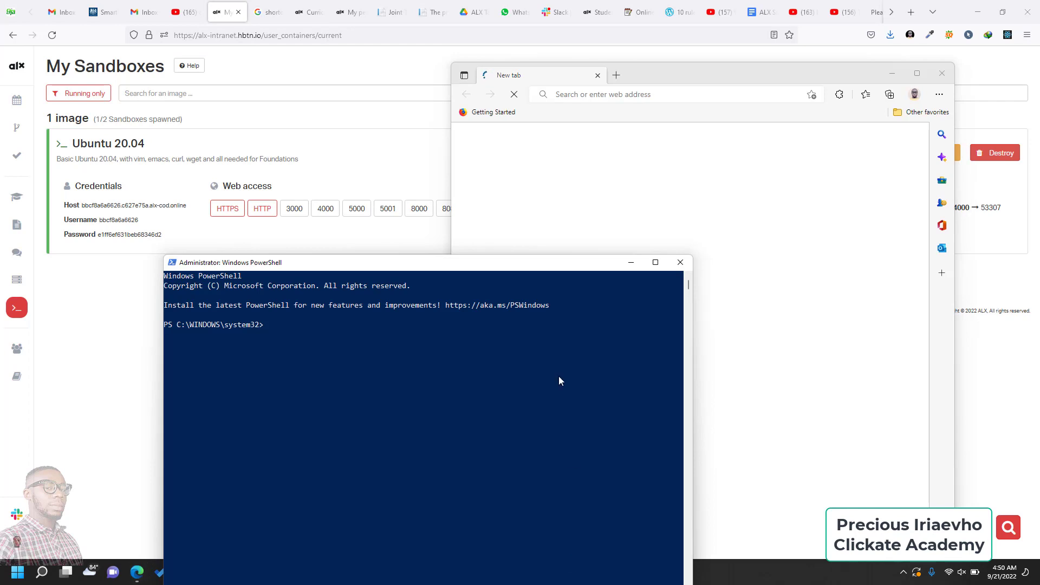
{"action": "left_click_drag", "start_coordinate": [525, 270], "coordinate": [595, 53]}
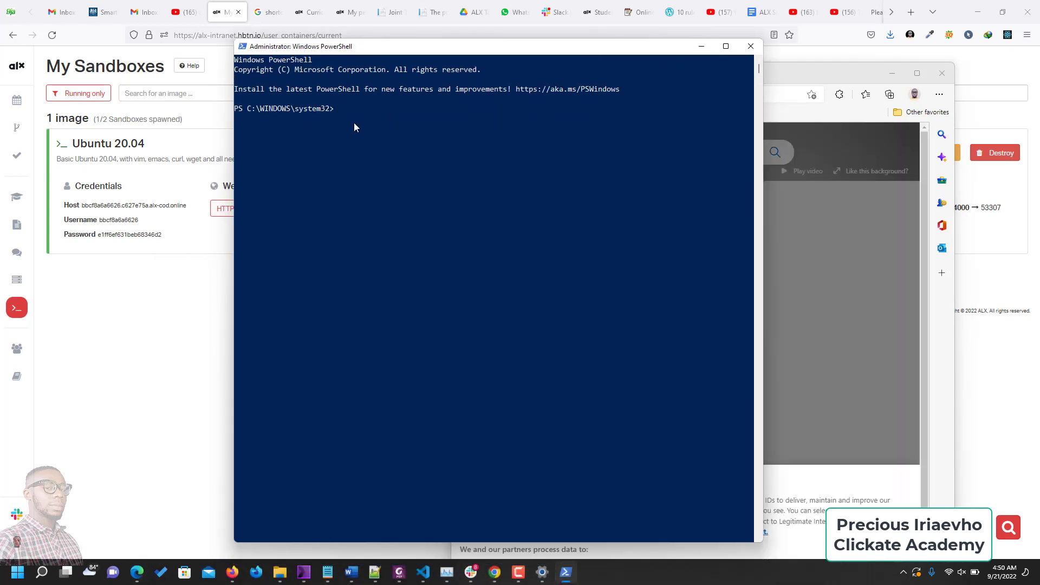
{"action": "key", "text": "ctrl+v"}
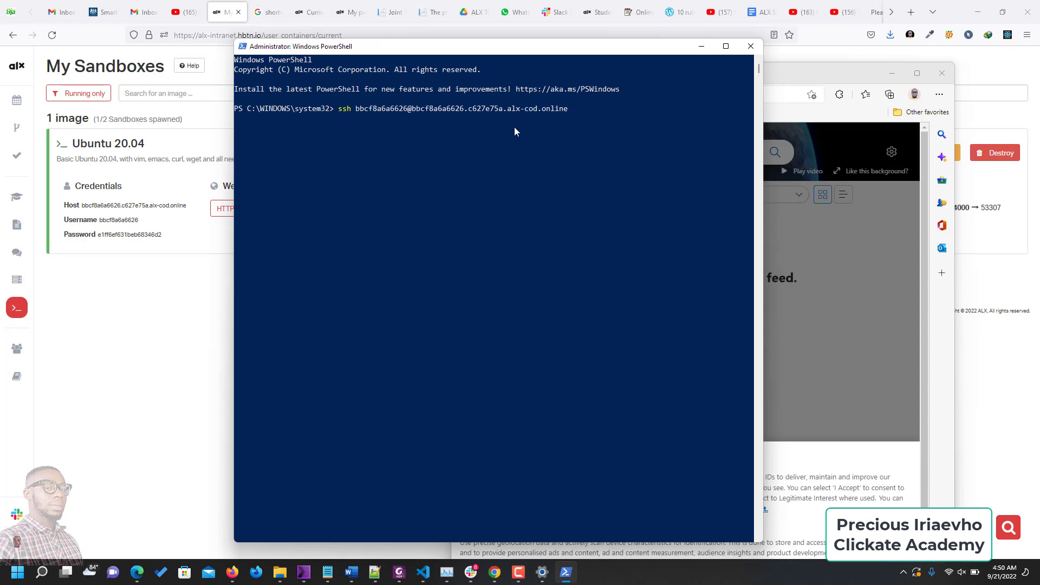
{"action": "key", "text": "Return"}
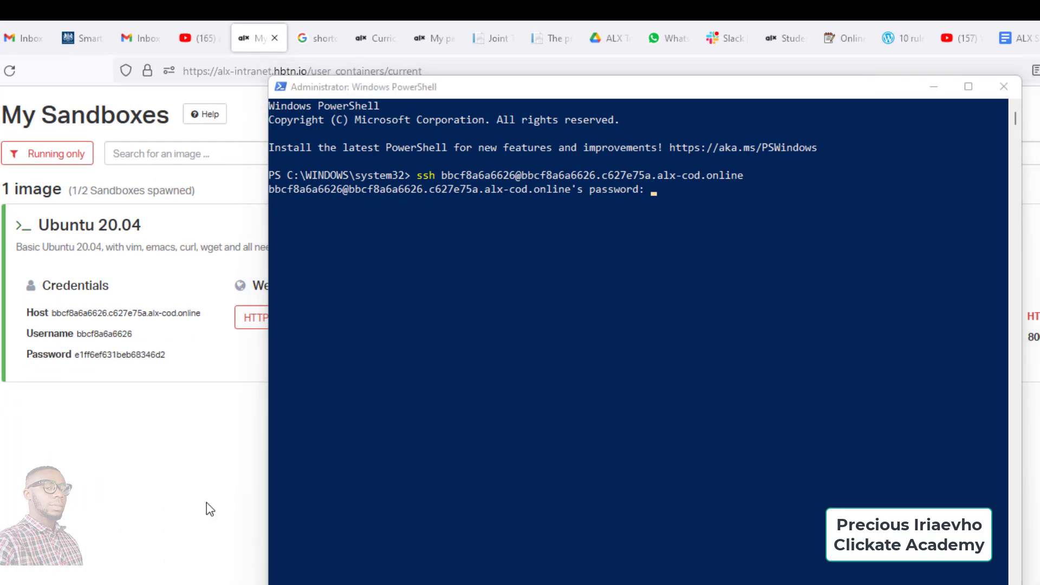
- Copy the sandbox password from the credentials in the browser and return to the PowerShell password prompt
{"action": "left_click", "coordinate": [207, 503]}
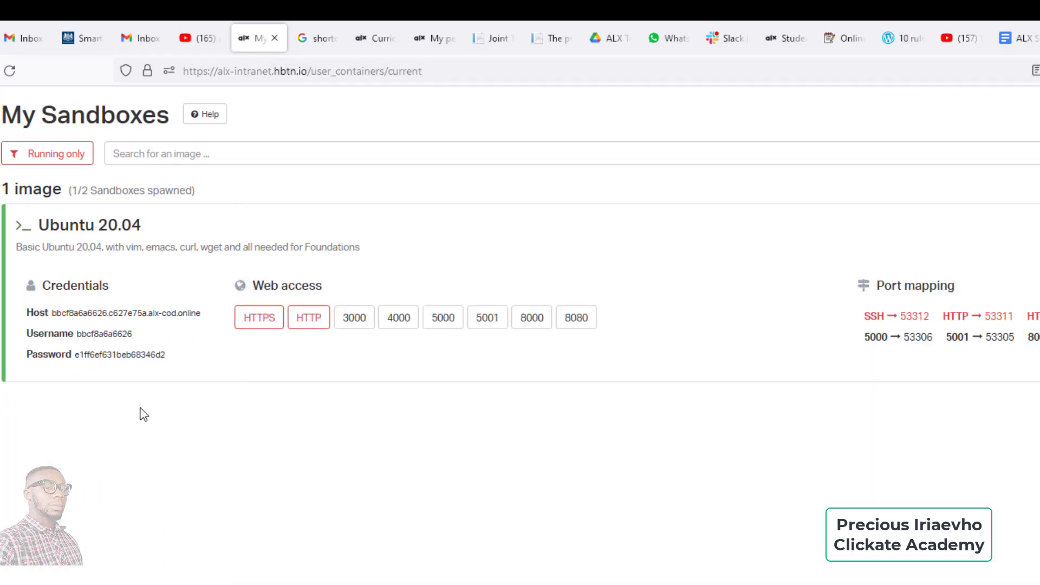
{"action": "left_click", "coordinate": [124, 358]}
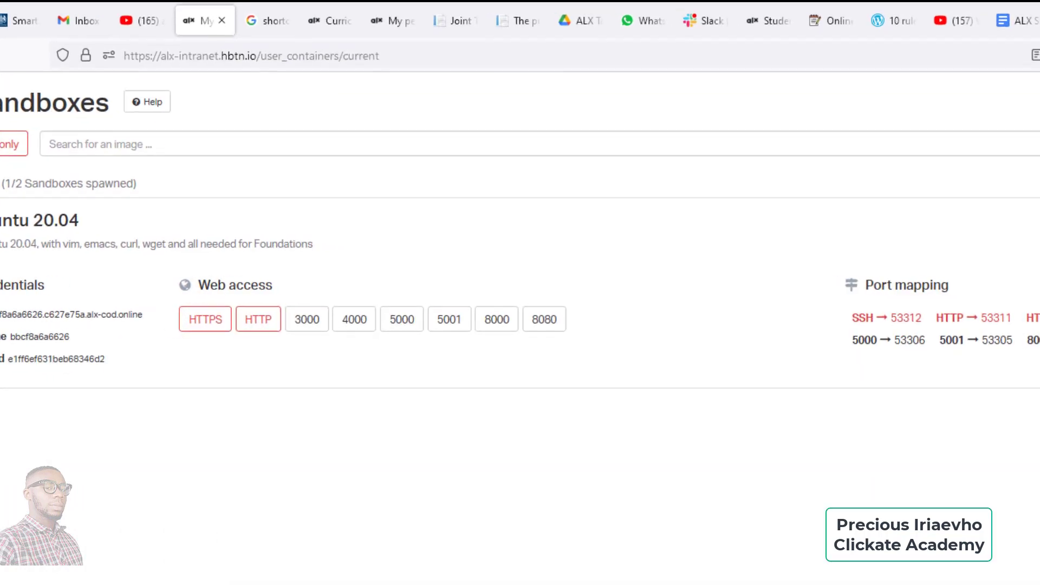
{"action": "key", "text": "alt+Tab"}
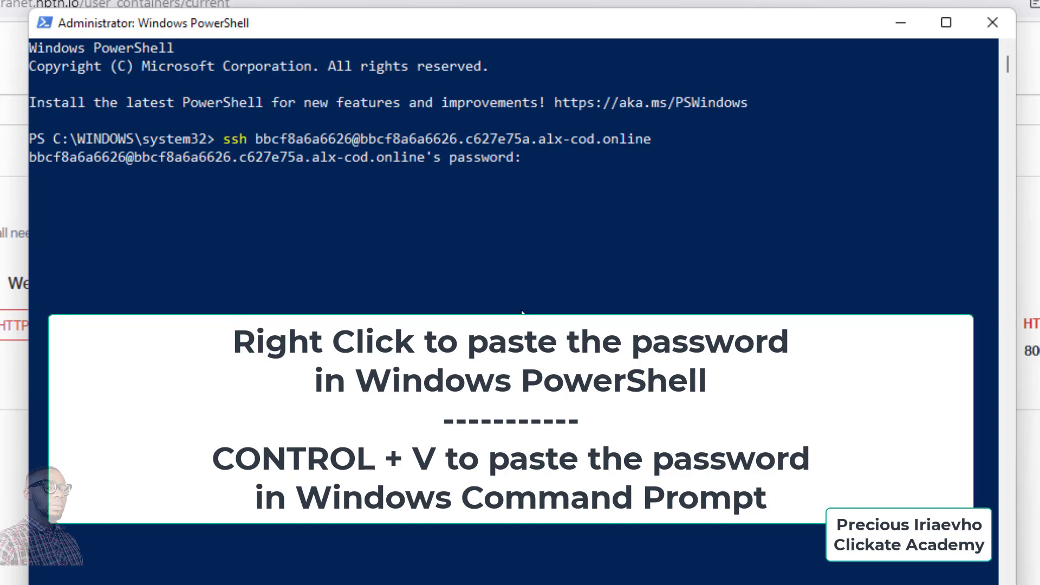
- Try to log in by pasting the copied sandbox password at the SSH password prompt, repeating the attempt once
{"action": "right_click", "coordinate": [521, 313]}
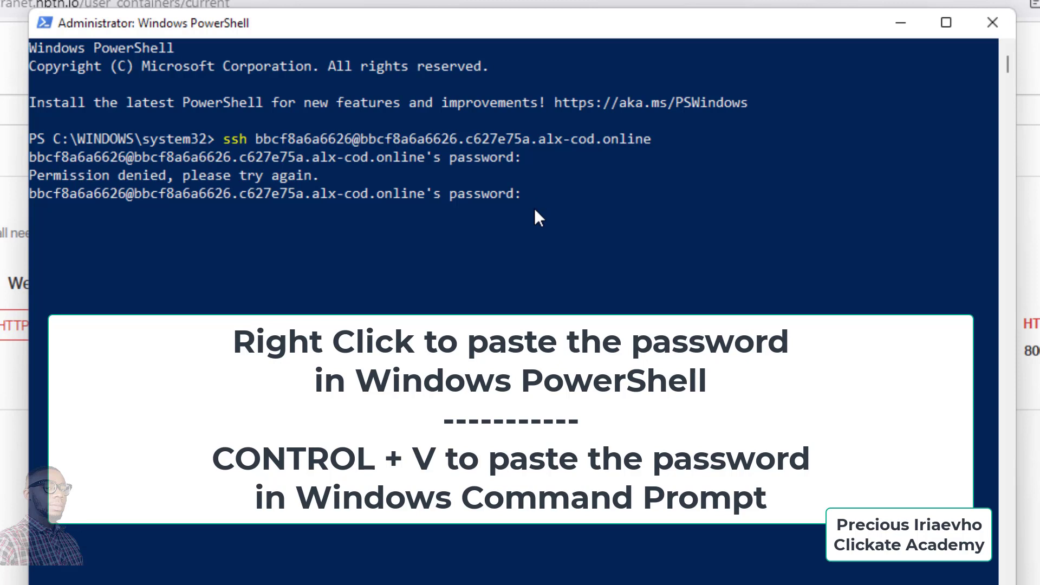
{"action": "right_click", "coordinate": [536, 211]}
{"action": "key", "text": "Return"}
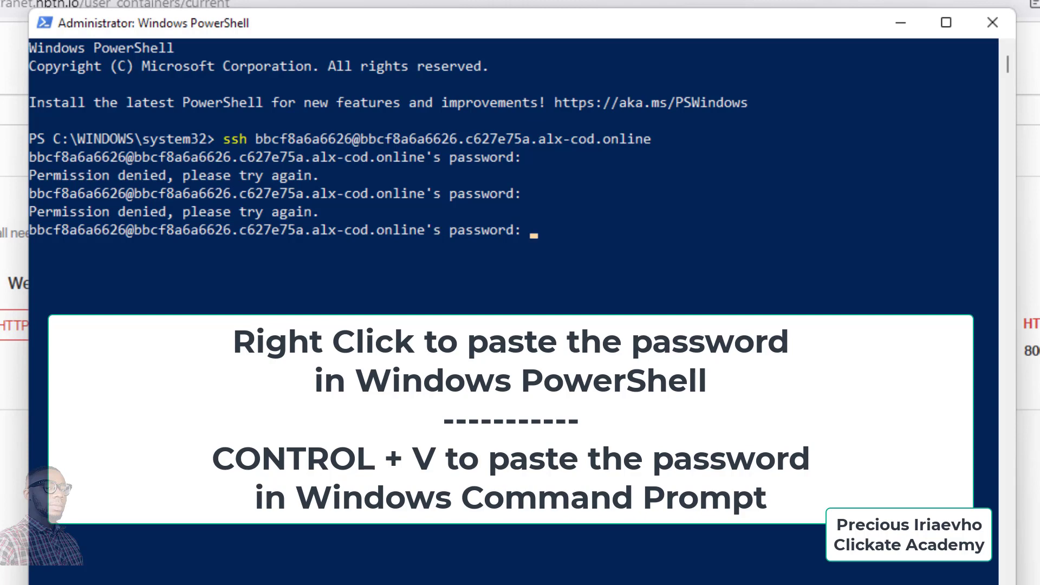
- Return to PowerShell from the sandbox page and enter the sandbox password again at the SSH prompt
{"action": "key", "text": "super+Down"}
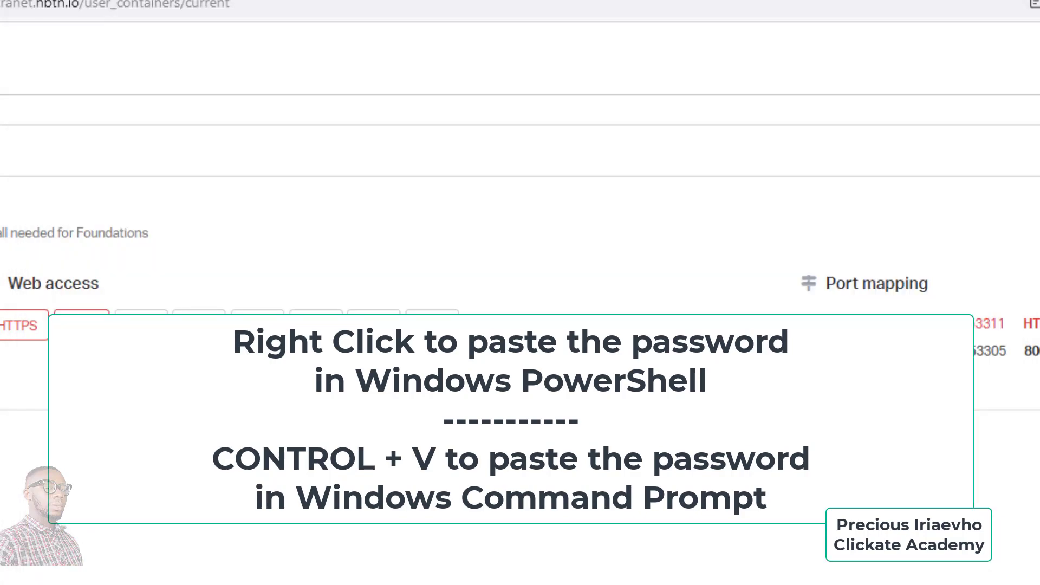
{"action": "key", "text": "alt+Tab"}
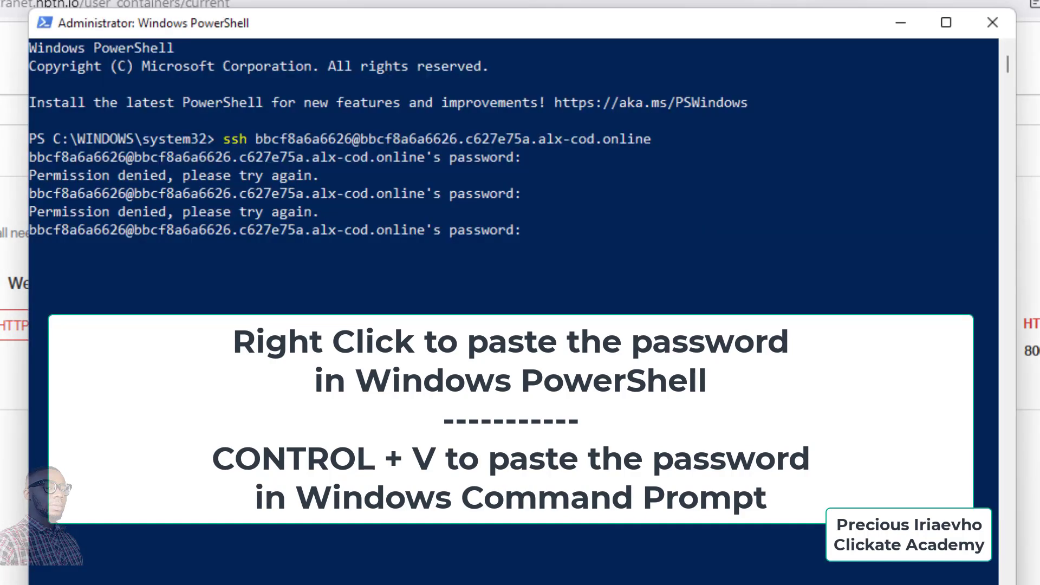
{"action": "right_click", "coordinate": [533, 231]}
{"action": "key", "text": "Return"}
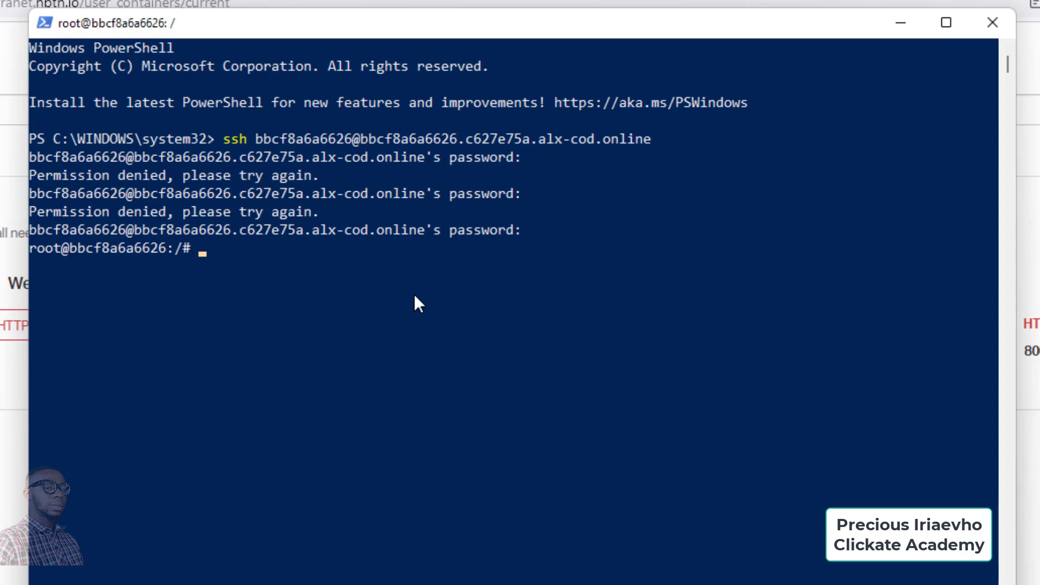
- List the contents of the sandbox's root directory in the SSH session with ls
{"action": "type", "text": "cl"}
{"action": "key", "text": "BackSpace"}
{"action": "key", "text": "BackSpace"}
{"action": "type", "text": "ls"}
{"action": "key", "text": "Return"}
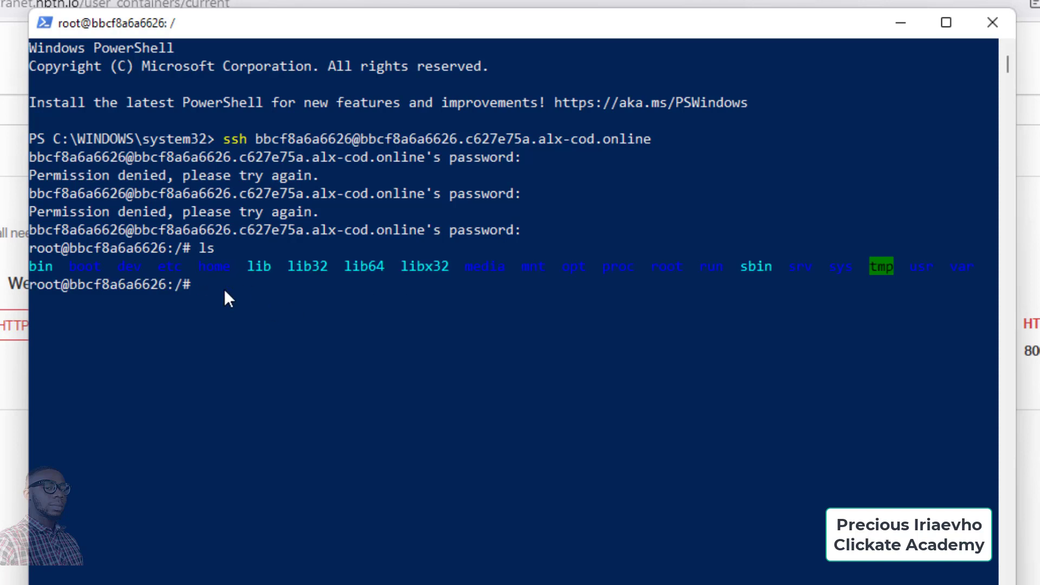
- Change to the home directory in the SSH session and list its contents with ls
{"action": "type", "text": "cd home"}
{"action": "key", "text": "Return"}
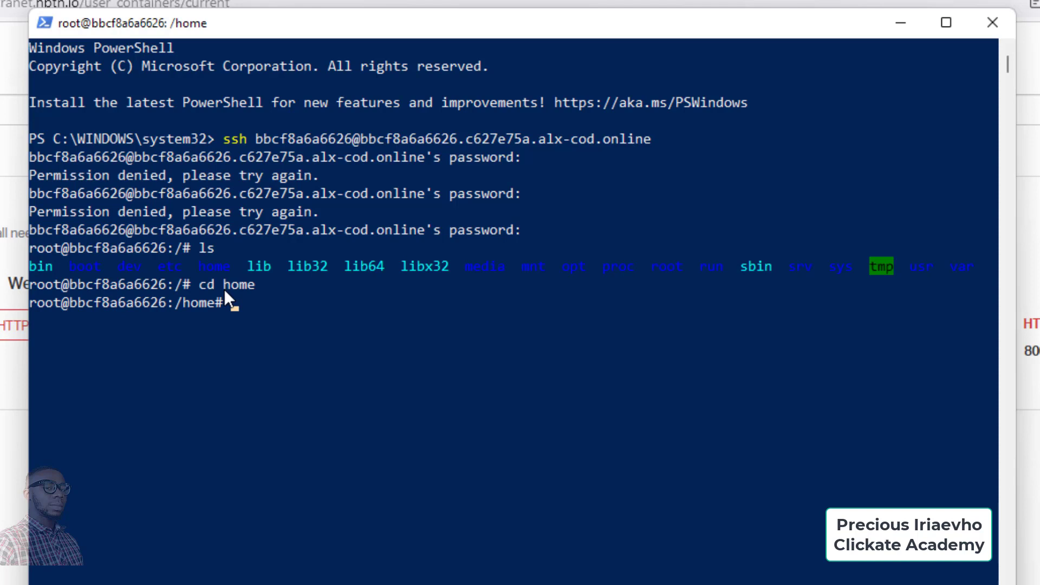
{"action": "key", "text": "Return"}
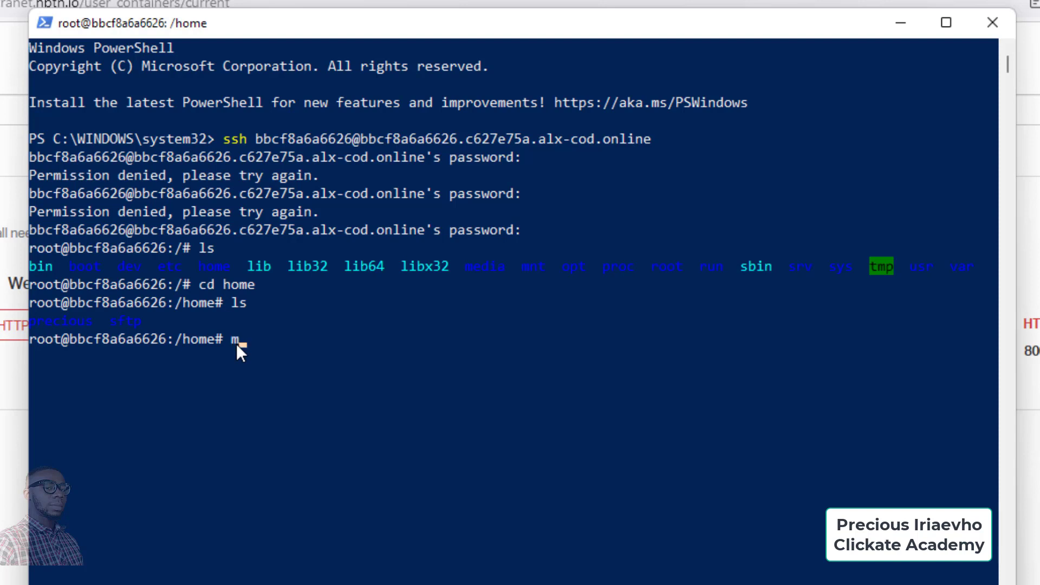
- Create a directory named ssh in the sandbox's home directory with mkdir, and list the directory contents with ls
{"action": "type", "text": "ir ssh"}
{"action": "key", "text": "Return"}
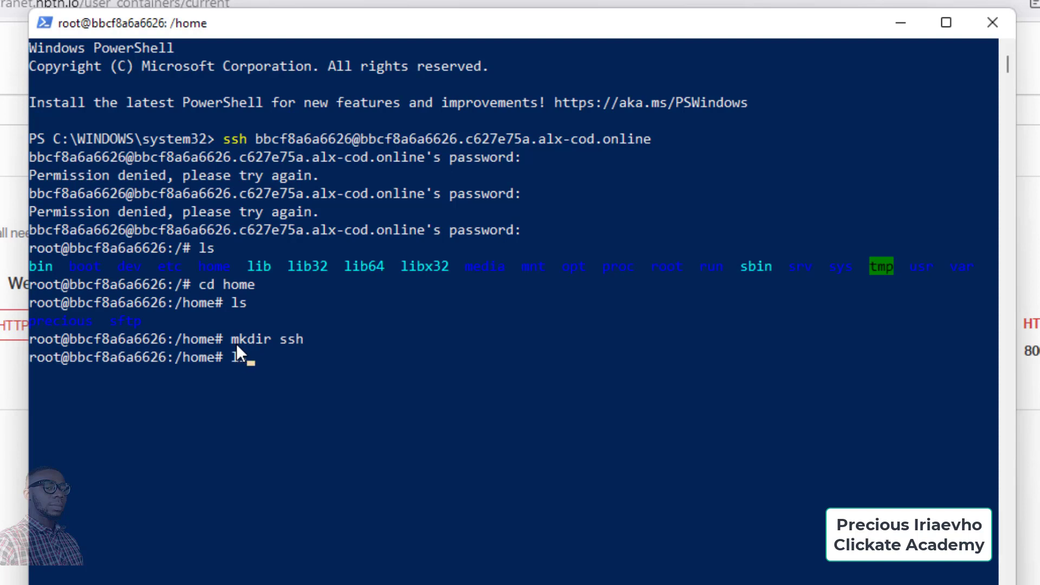
{"action": "type", "text": "ls"}
{"action": "key", "text": "Return"}
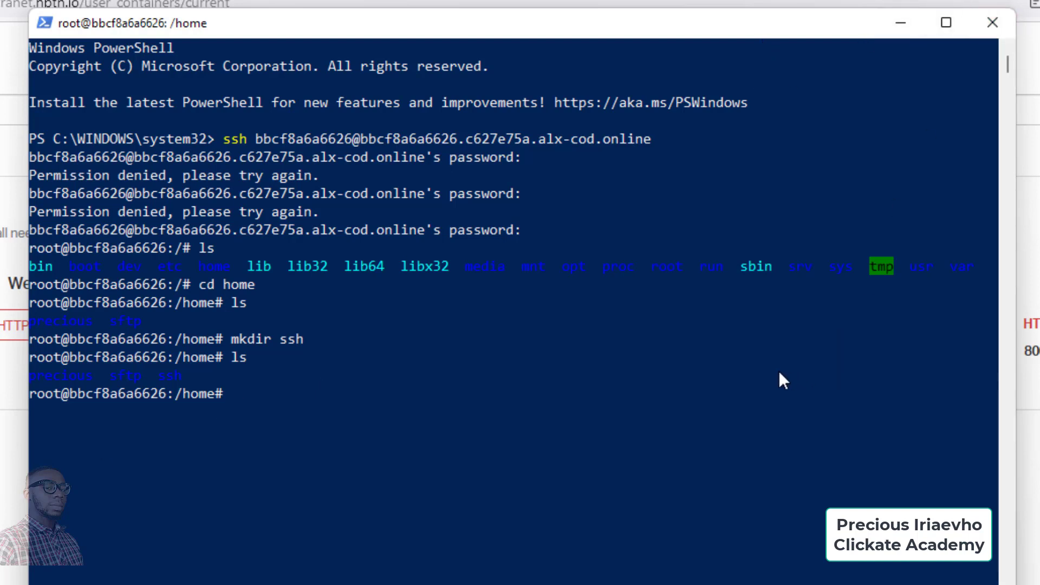
- End the SSH session with exit and close the PowerShell window
{"action": "type", "text": "exit"}
{"action": "key", "text": "Return"}
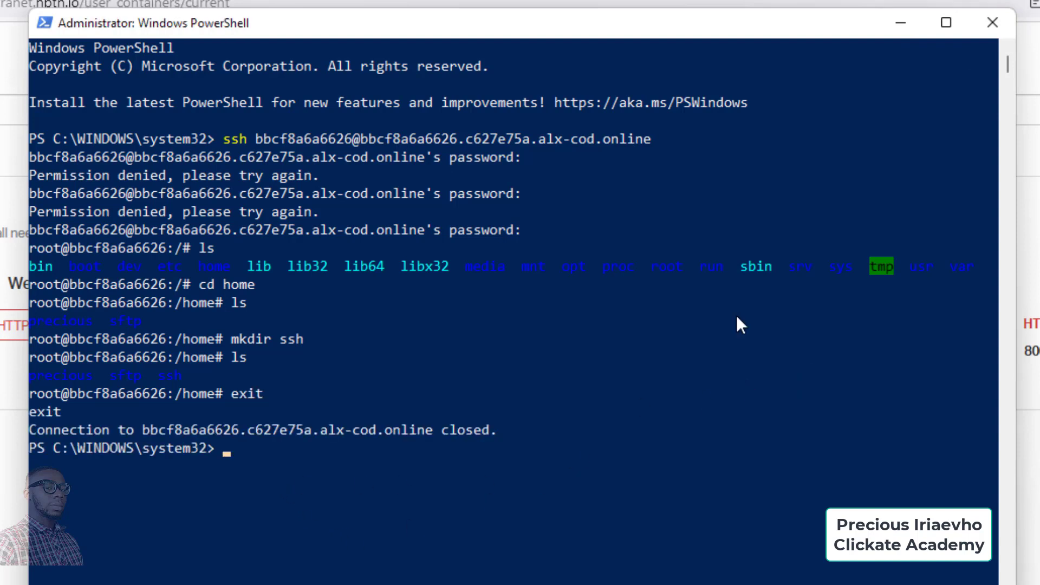
{"action": "left_click", "coordinate": [993, 25]}
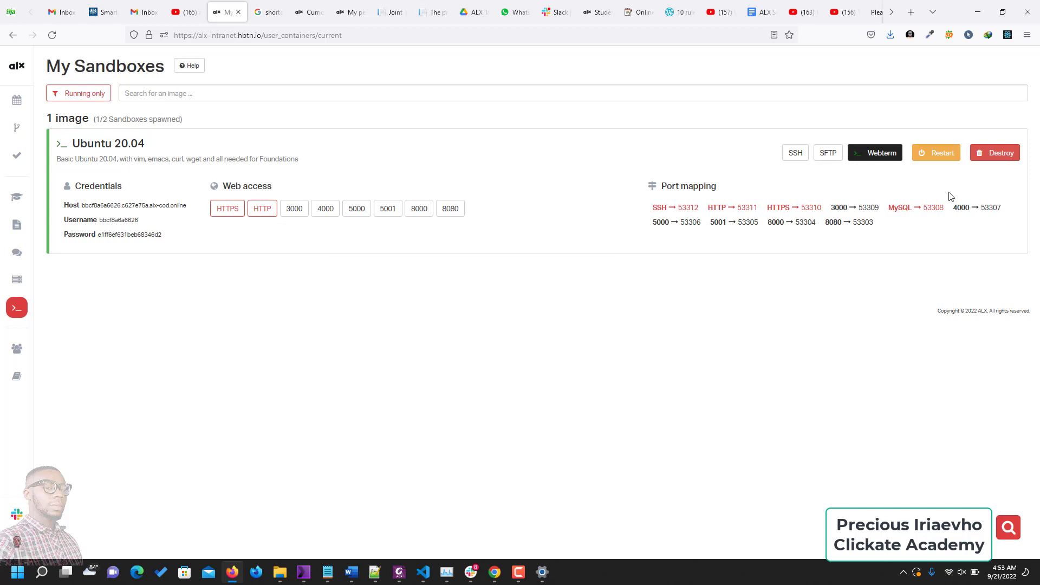
- Destroy the running Ubuntu 20.04 sandbox on the My Sandboxes page, accepting the loss of its data
{"action": "left_click", "coordinate": [1001, 157]}
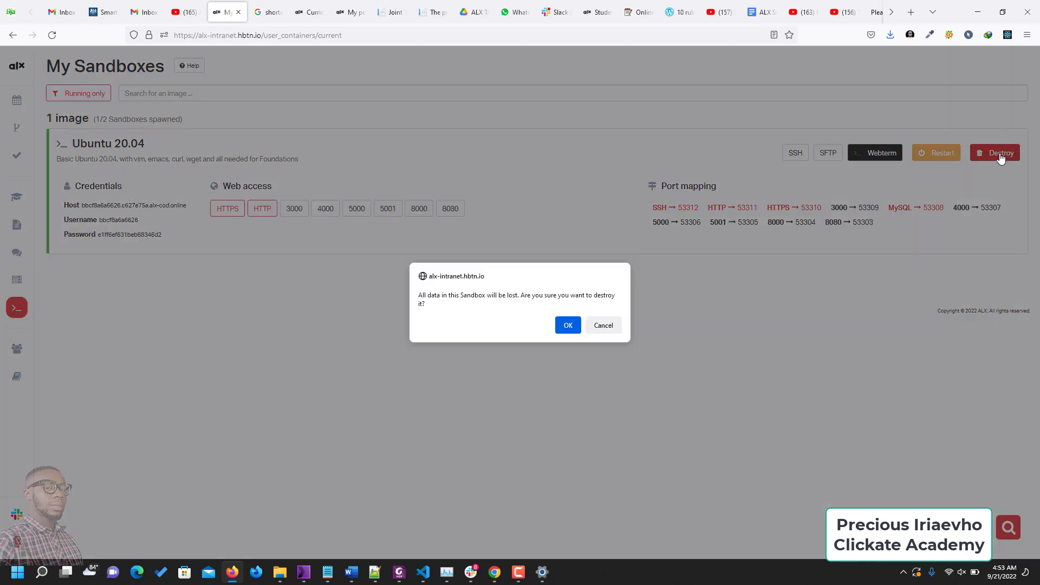
{"action": "left_click", "coordinate": [569, 326]}
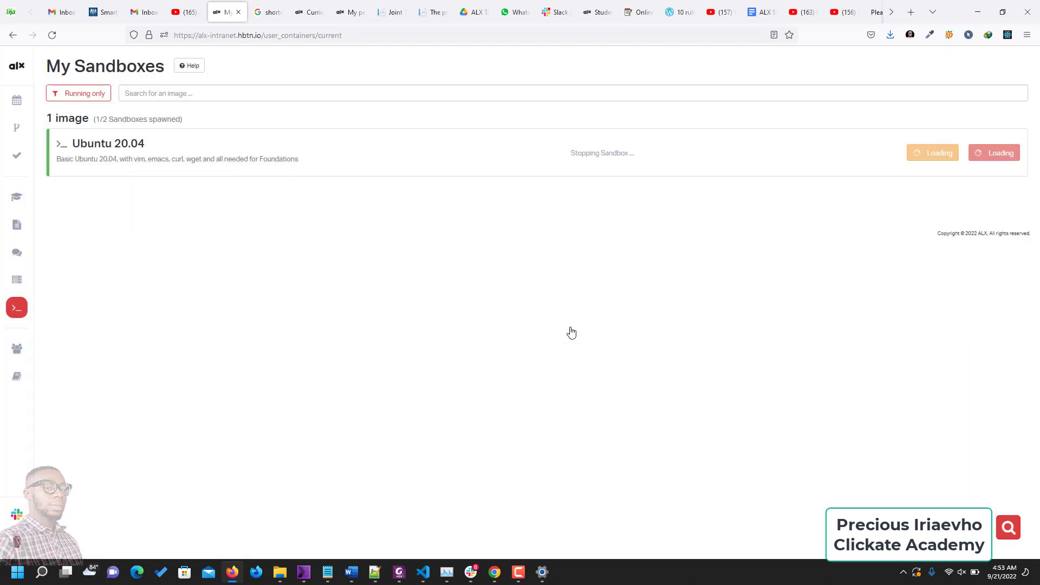